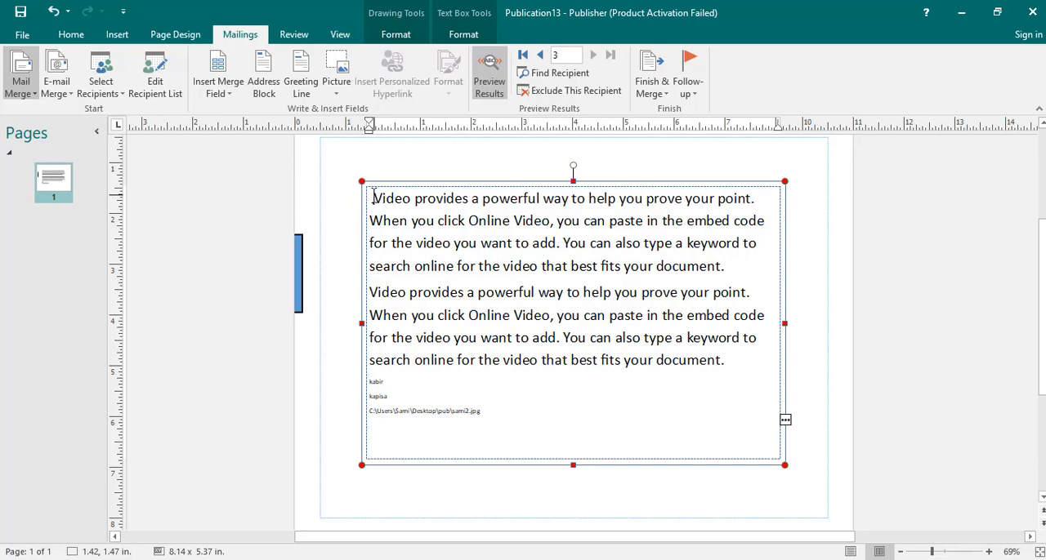
Start a greeting line with "Dear" as the salutation and "Dear Sir or Madam," for invalid recipient names
{"action": "left_click", "coordinate": [268, 88]}
{"action": "left_click", "coordinate": [775, 141]}
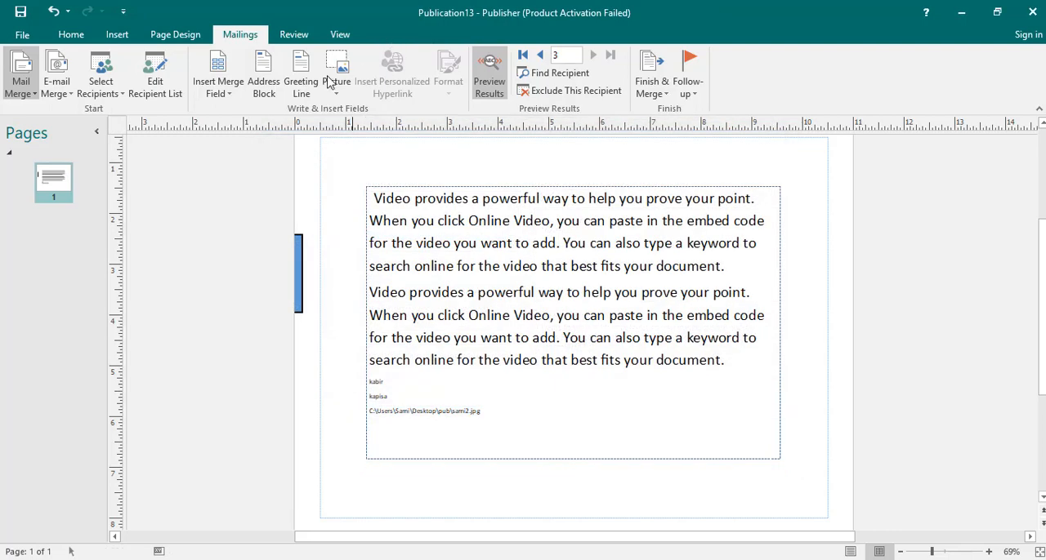
{"action": "left_click", "coordinate": [301, 82]}
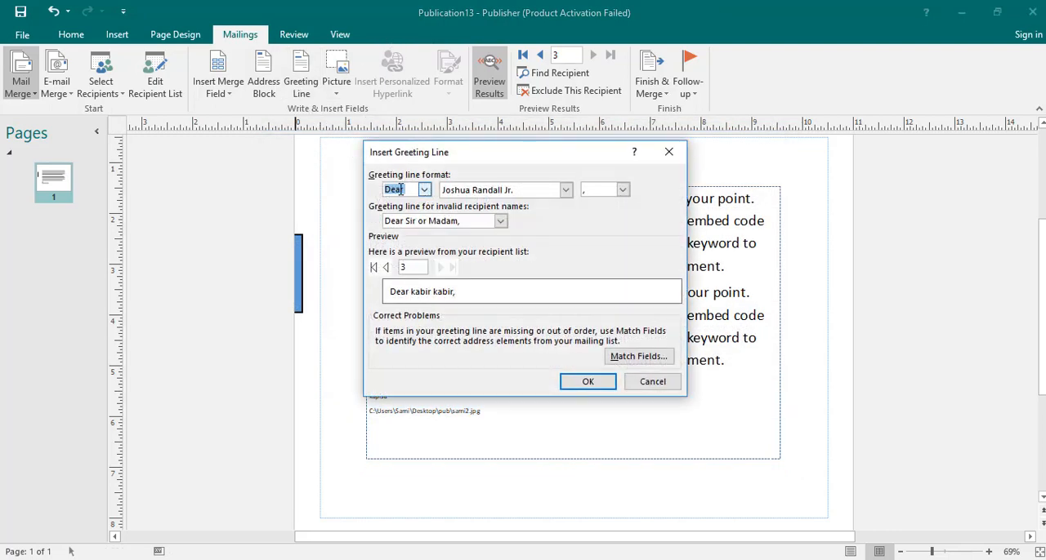
{"action": "left_click", "coordinate": [424, 190]}
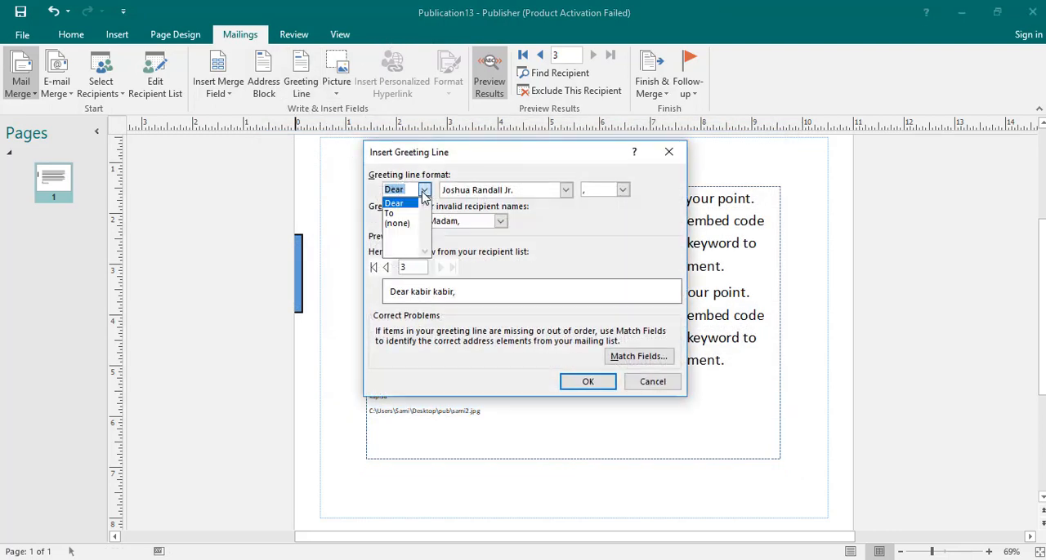
{"action": "left_click", "coordinate": [416, 200]}
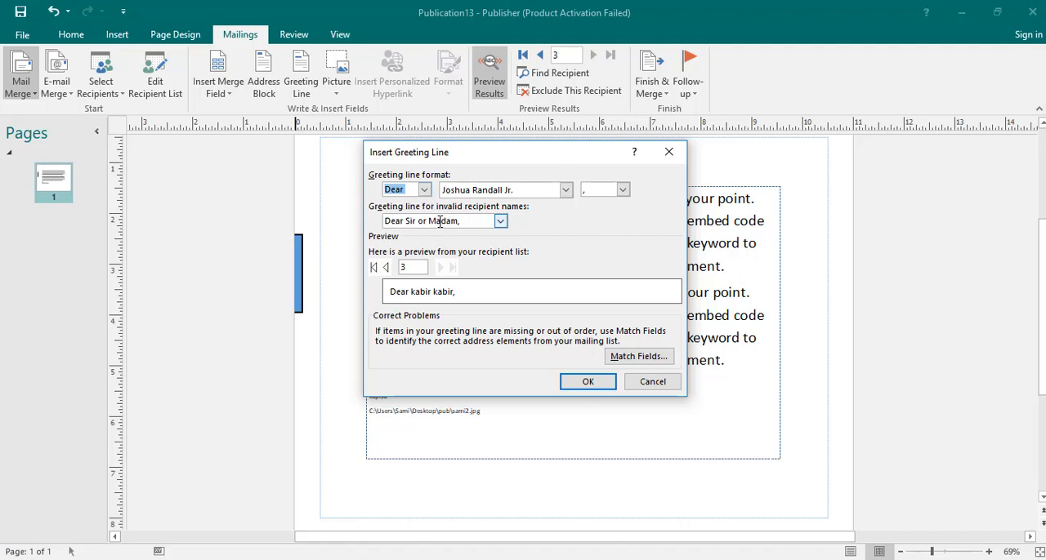
{"action": "left_click", "coordinate": [500, 221]}
{"action": "left_click", "coordinate": [504, 225]}
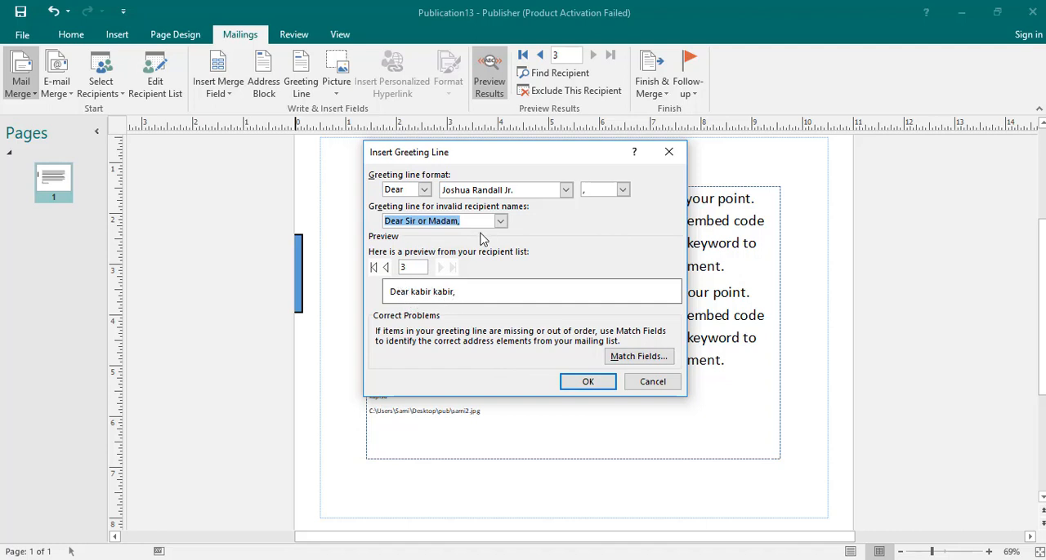
Set the greeting's name format to the option with both partners' short first names and surname, and insert the greeting line
{"action": "left_click", "coordinate": [565, 190]}
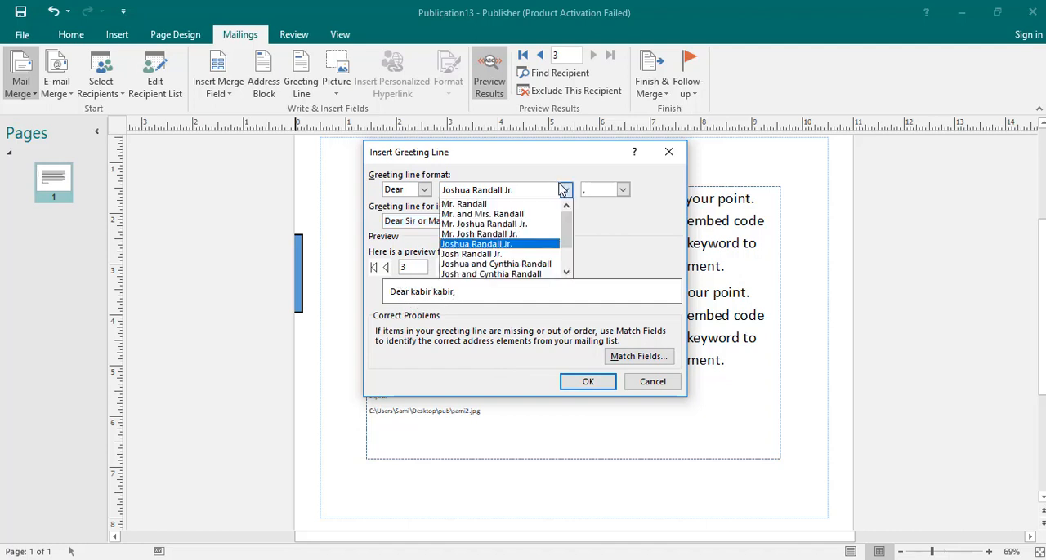
{"action": "left_click", "coordinate": [483, 205]}
{"action": "left_click", "coordinate": [564, 190]}
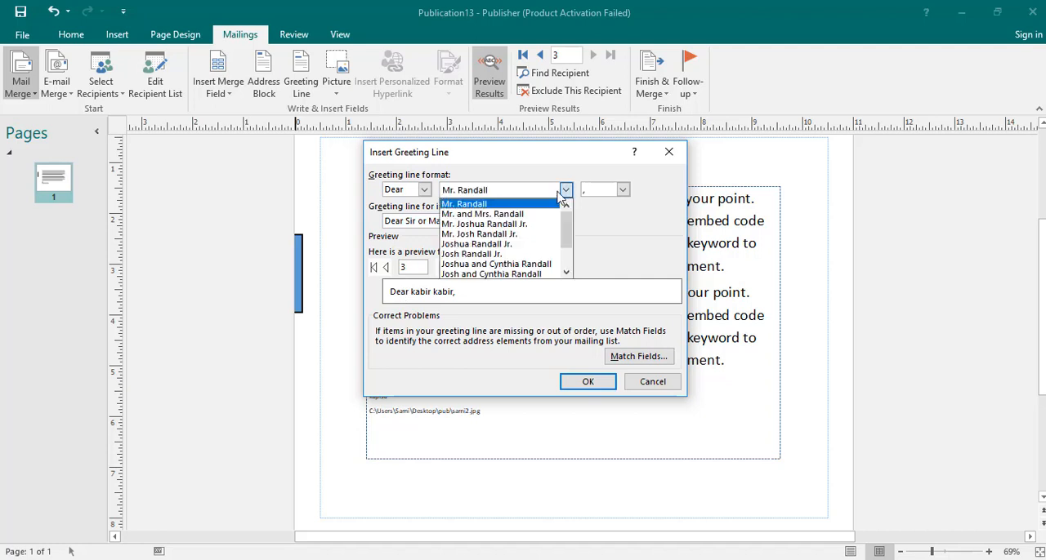
{"action": "left_click", "coordinate": [513, 226]}
{"action": "left_click", "coordinate": [563, 191]}
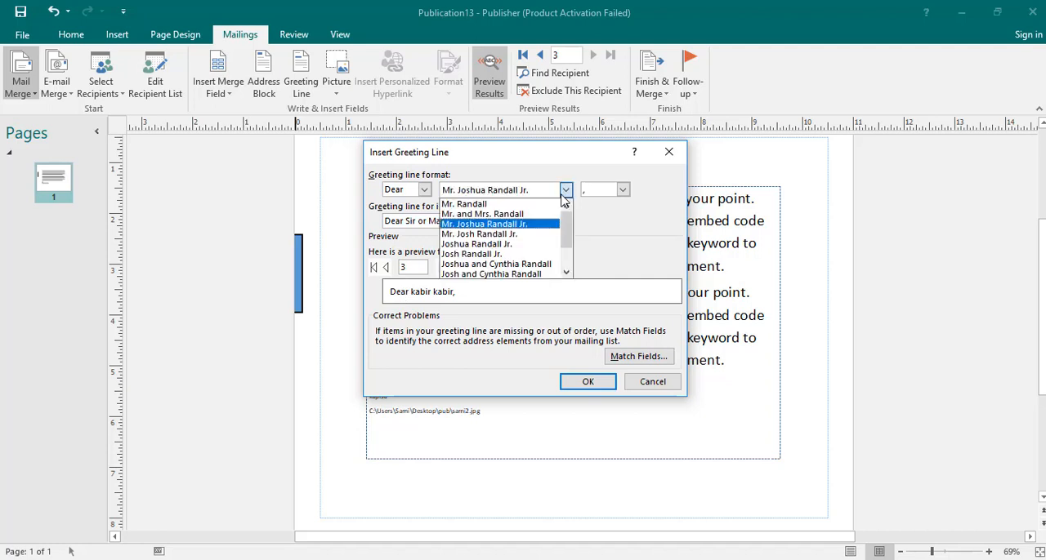
{"action": "scroll", "coordinate": [490, 234], "scroll_direction": "down", "scroll_amount": 2}
{"action": "left_click", "coordinate": [491, 233]}
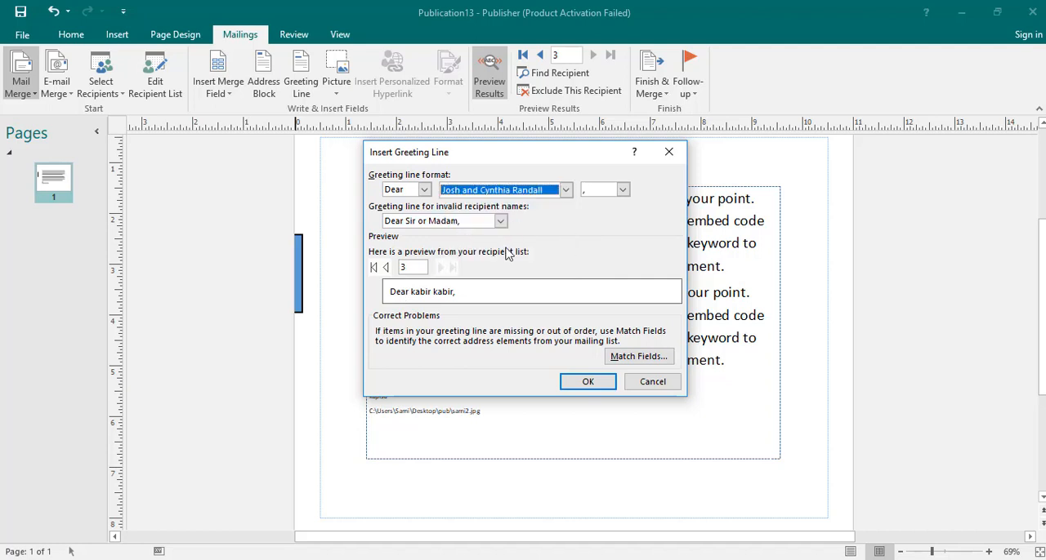
{"action": "left_click", "coordinate": [583, 382]}
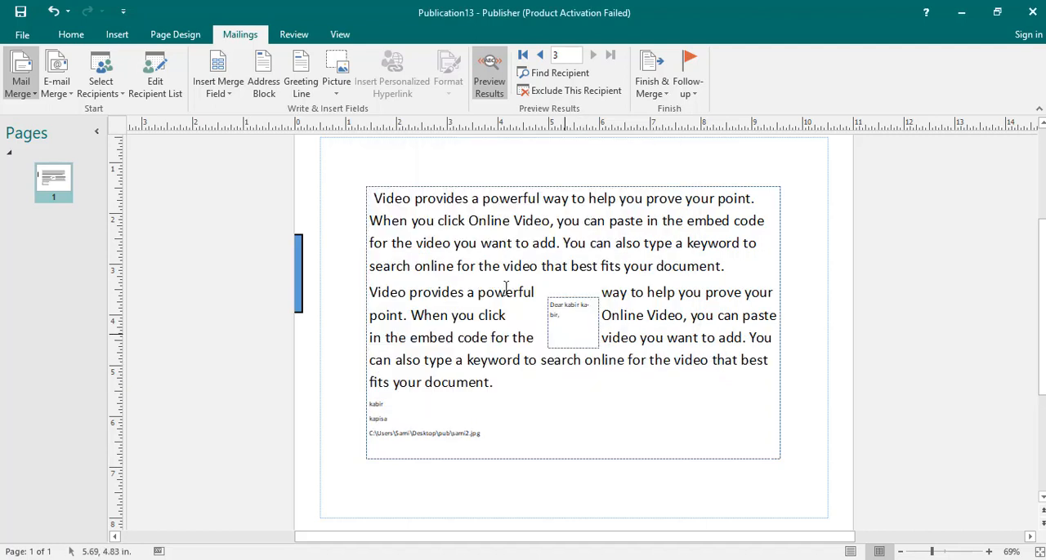
Preview the greeting box with the previous recipient's record and undo the greeting line insertion
{"action": "left_click", "coordinate": [561, 316]}
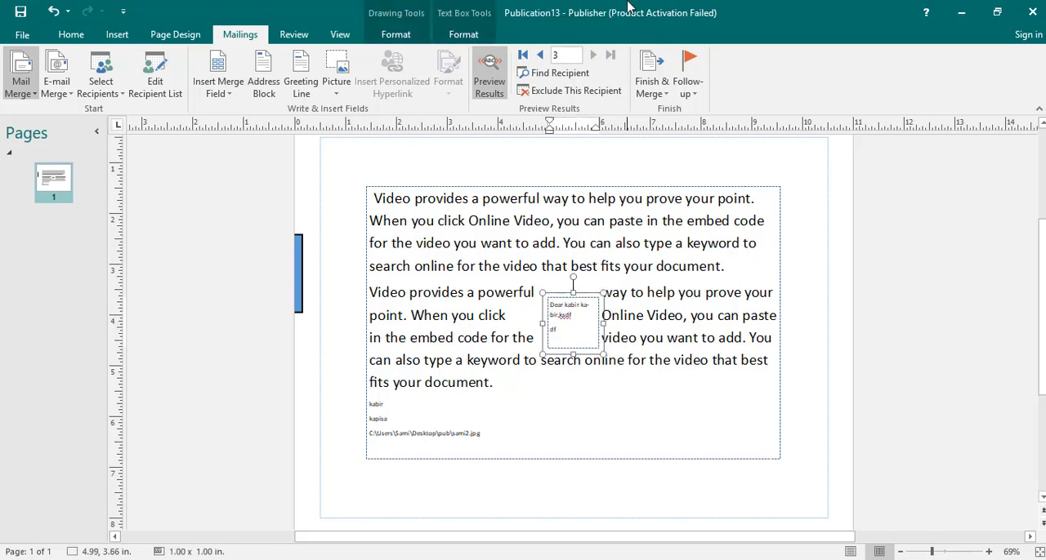
{"action": "left_click", "coordinate": [539, 56]}
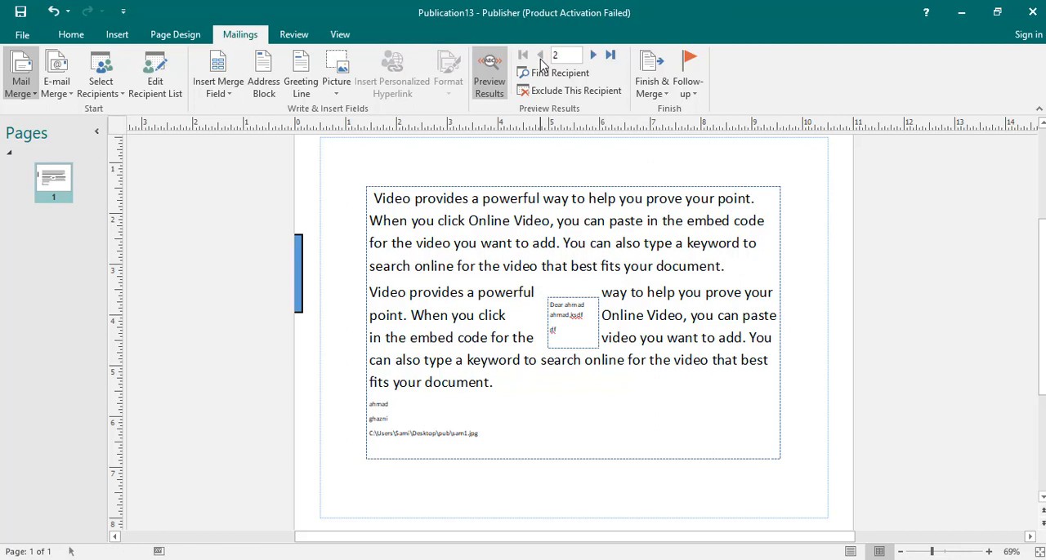
{"action": "left_click", "coordinate": [552, 316]}
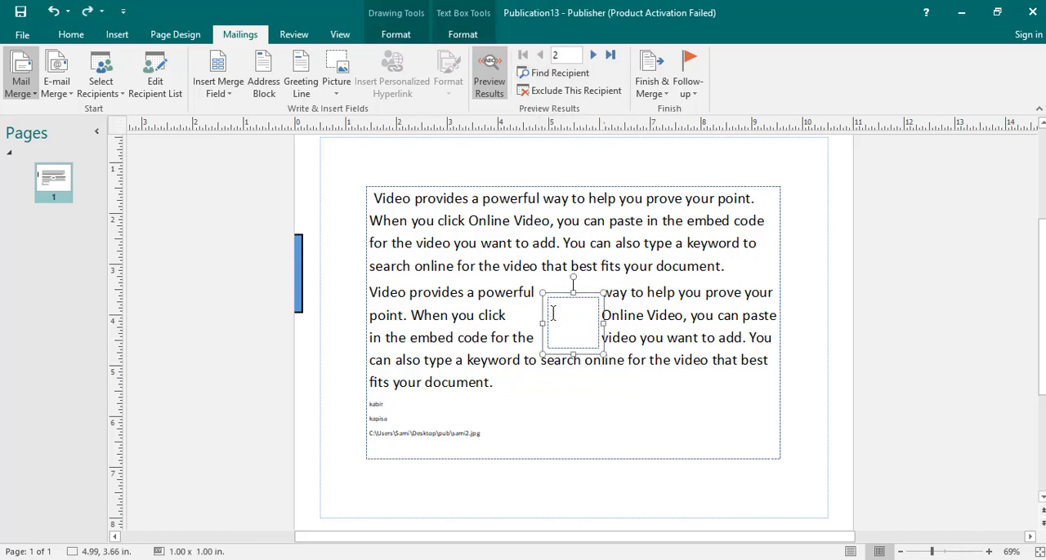
{"action": "key", "text": "ctrl+z"}
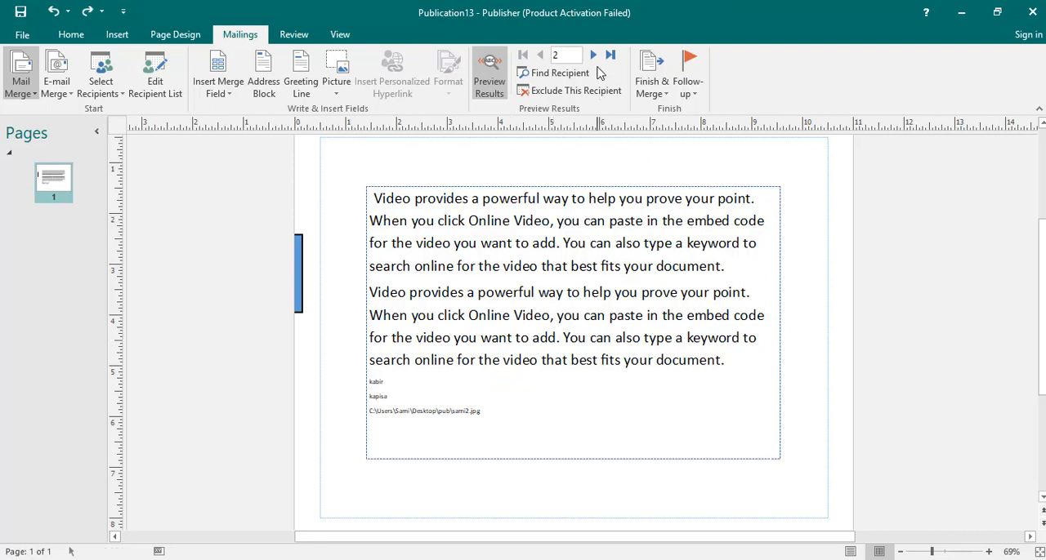
Compare the merge field codes below the text with the previewed recipient data, and show the next recipient's record
{"action": "left_click_drag", "start_coordinate": [933, 553], "coordinate": [941, 552]}
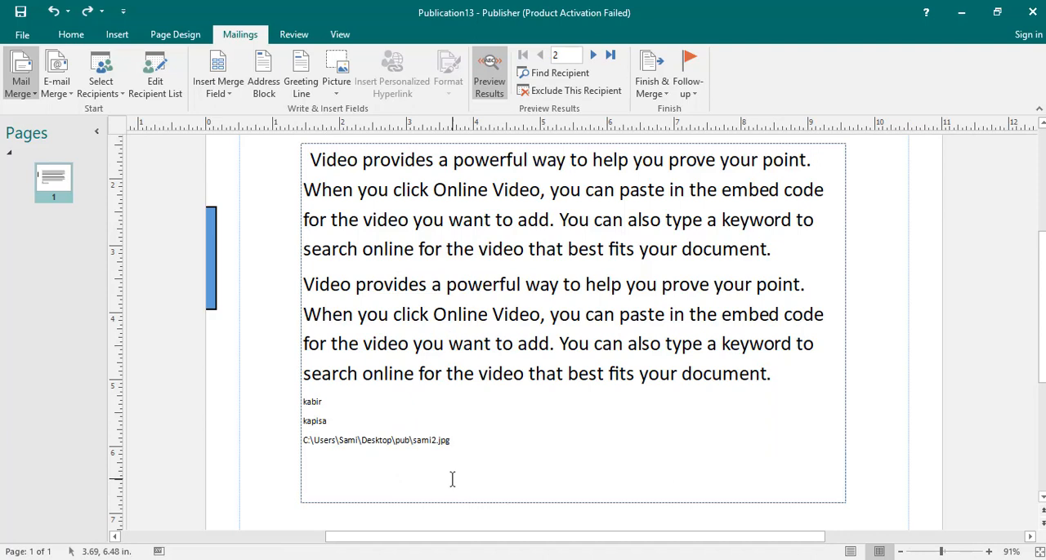
{"action": "triple_click", "coordinate": [380, 442]}
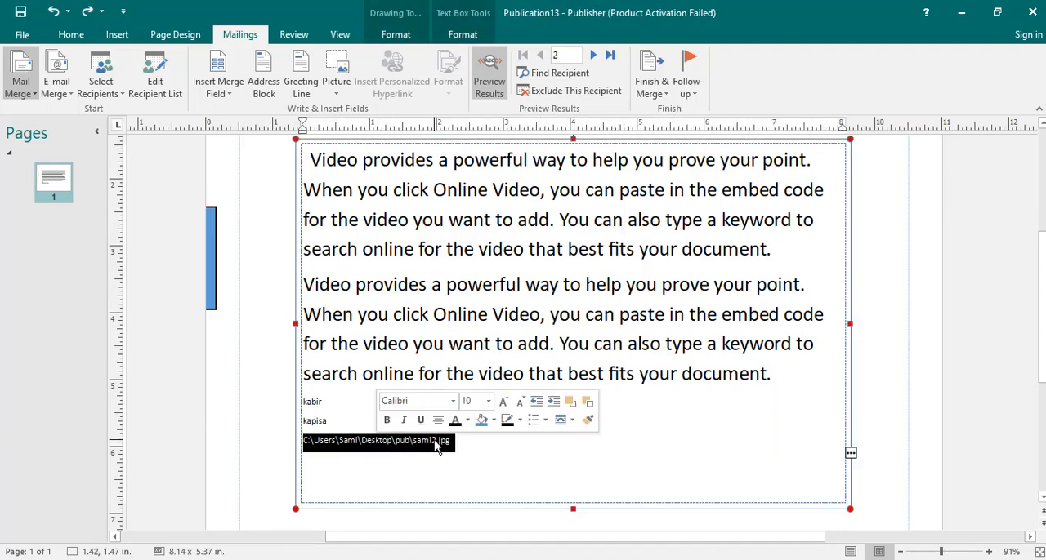
{"action": "left_click_drag", "start_coordinate": [532, 161], "coordinate": [555, 76]}
{"action": "left_click", "coordinate": [482, 84]}
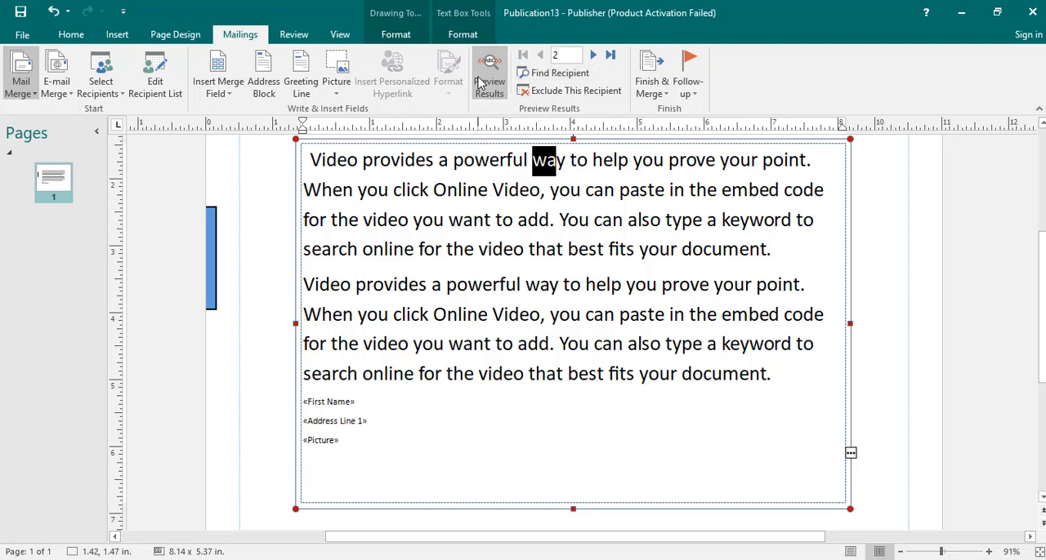
{"action": "left_click", "coordinate": [481, 84]}
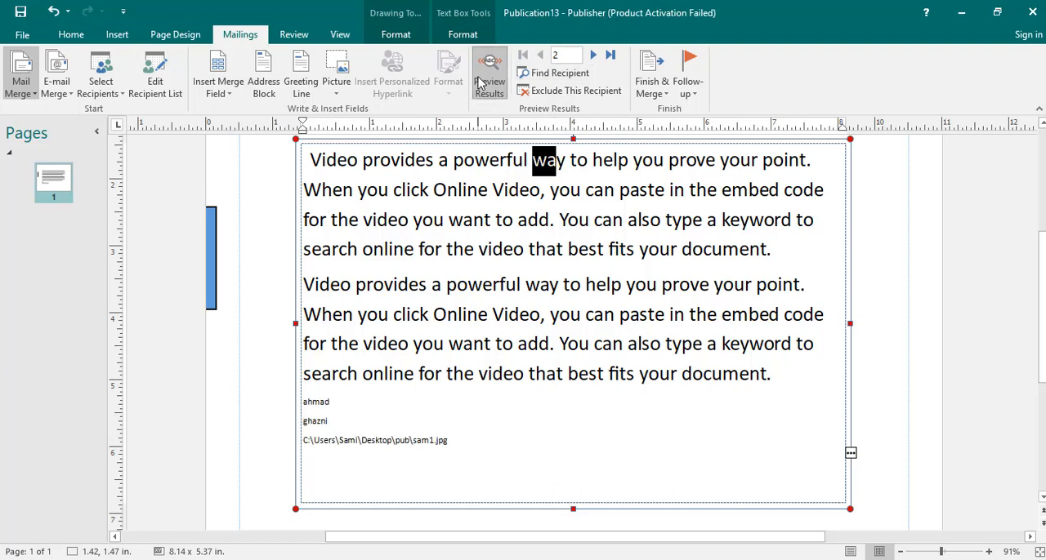
{"action": "left_click", "coordinate": [595, 57]}
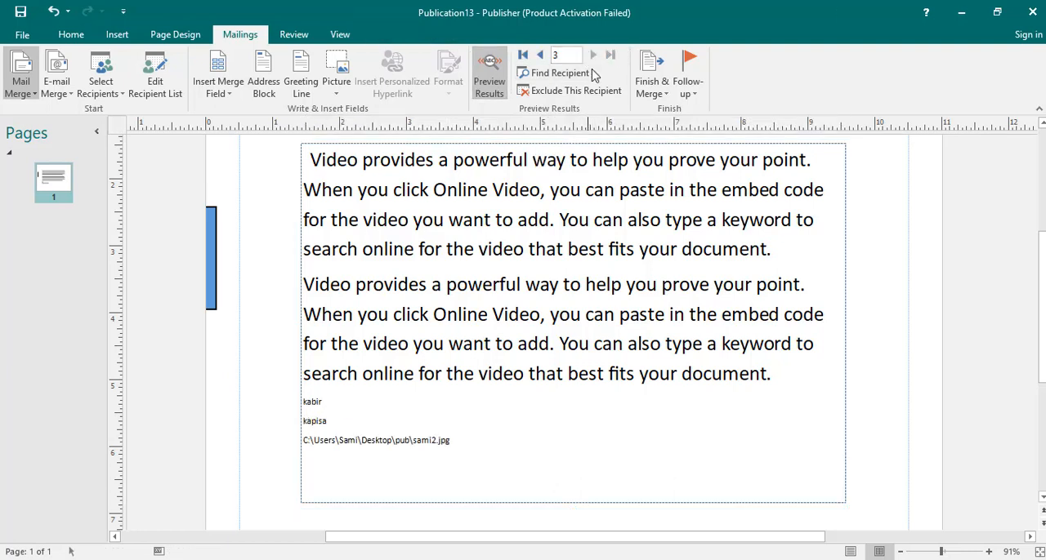
Open the merge-to-printer preview, examine the merged records on both pages, and return to the publication
{"action": "left_click", "coordinate": [646, 93]}
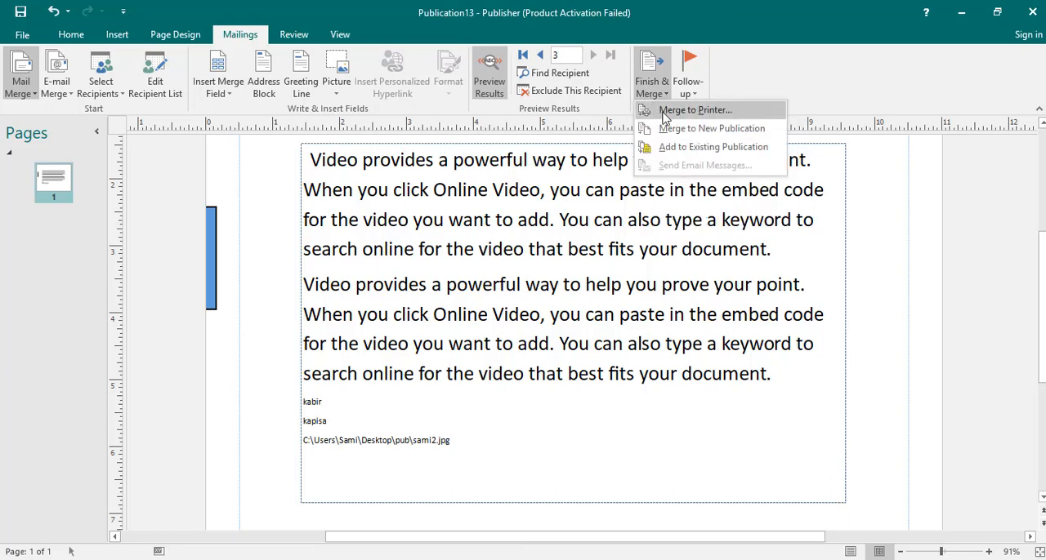
{"action": "left_click", "coordinate": [662, 112]}
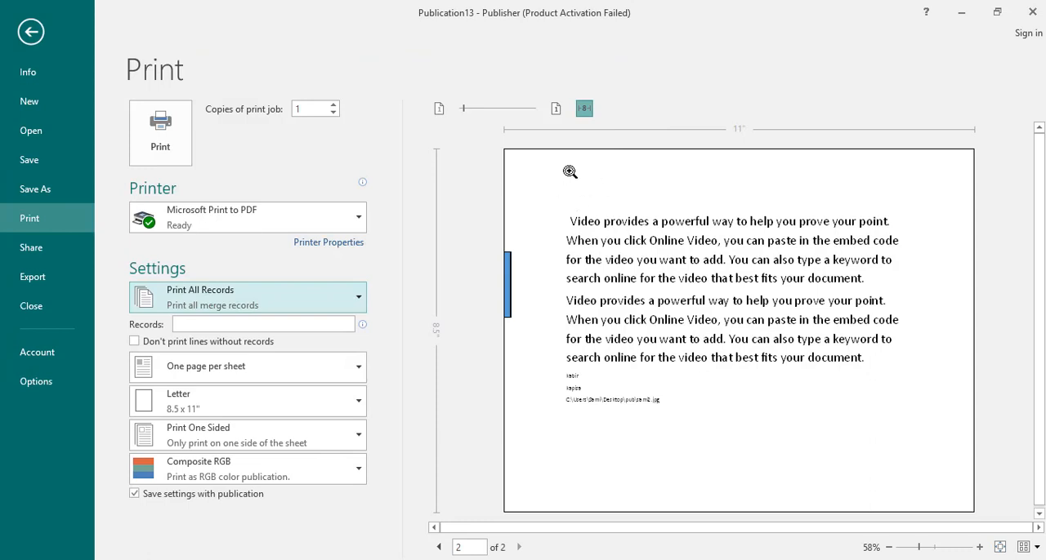
{"action": "left_click", "coordinate": [568, 405]}
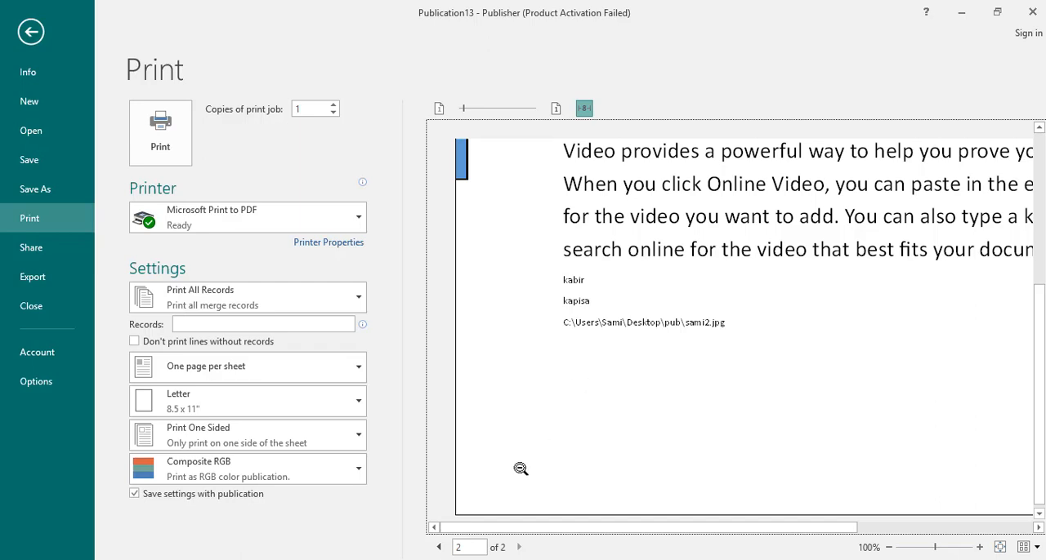
{"action": "left_click", "coordinate": [439, 546]}
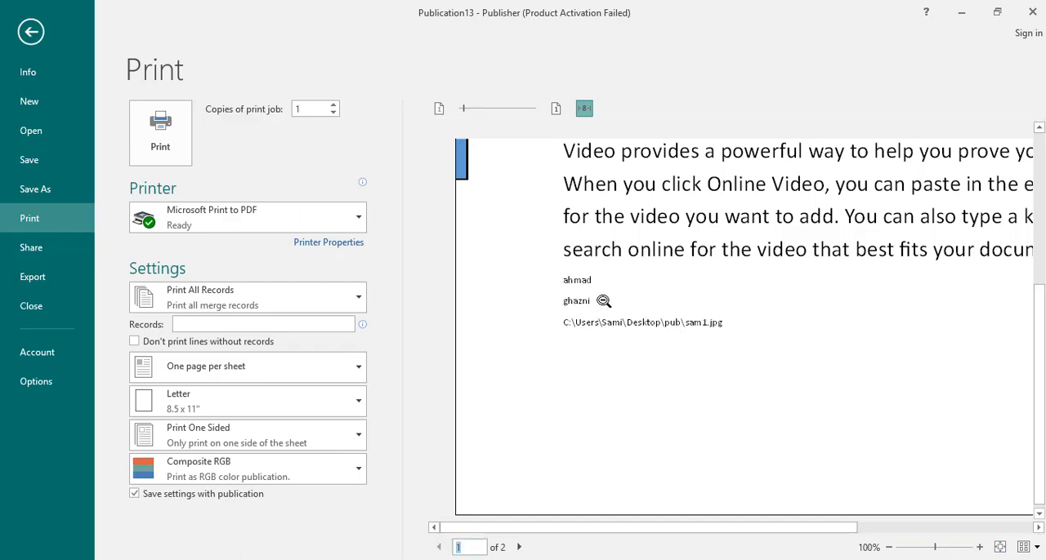
{"action": "scroll", "coordinate": [768, 359], "scroll_direction": "up", "scroll_amount": 3}
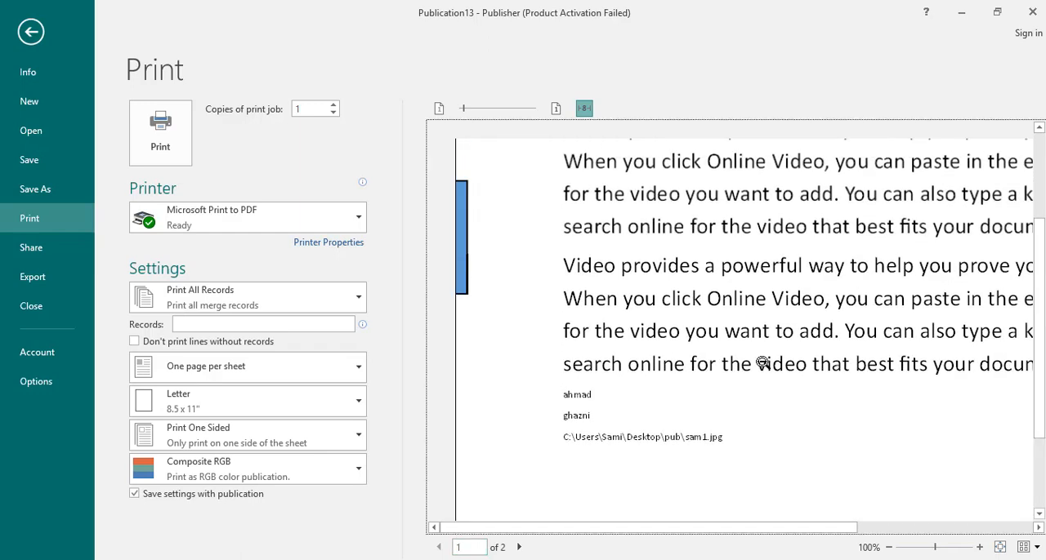
{"action": "left_click", "coordinate": [518, 546]}
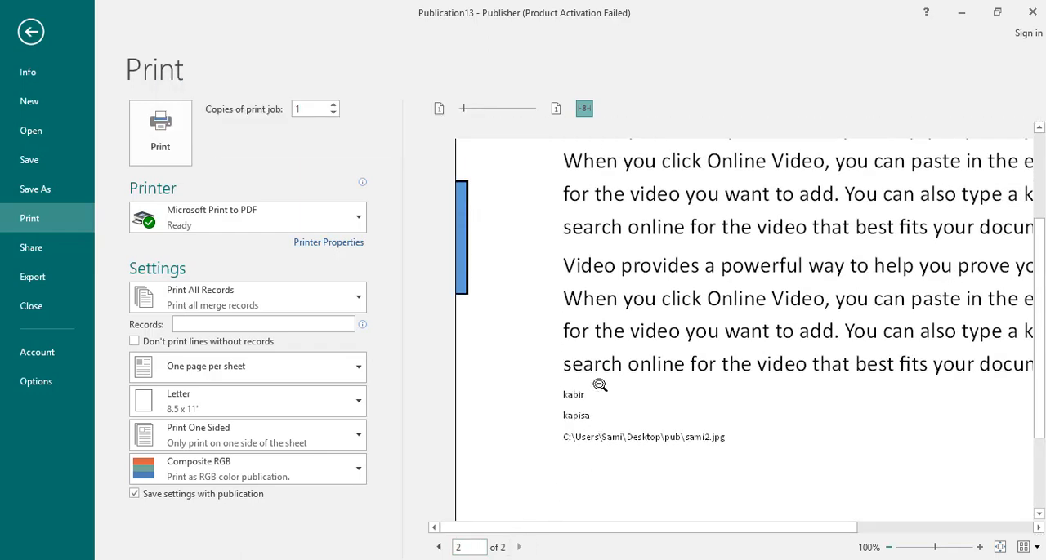
{"action": "left_click", "coordinate": [31, 31]}
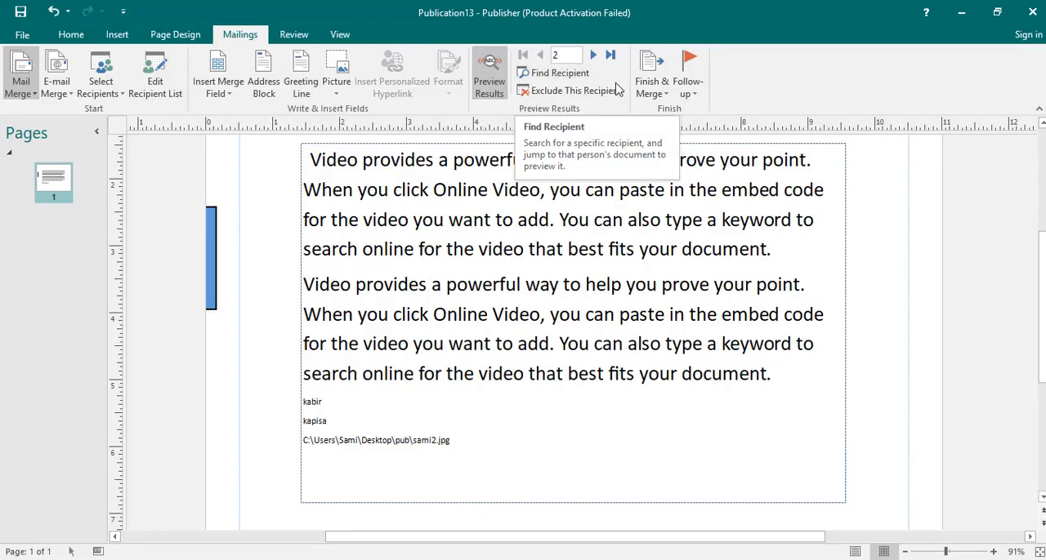
Merge the records to a new publication, dismiss the activation wizard, and inspect the merged picture on page 2
{"action": "left_click", "coordinate": [657, 90]}
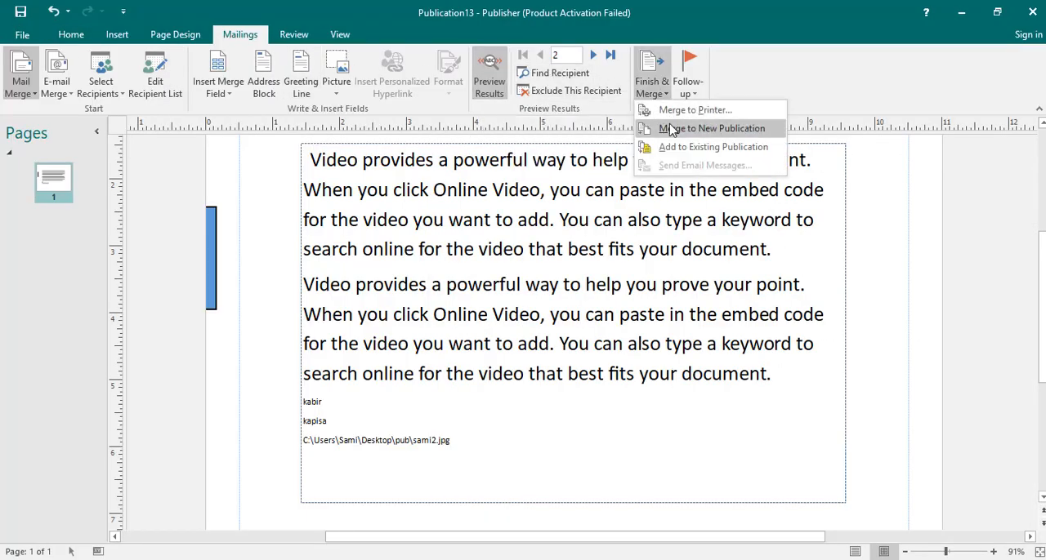
{"action": "left_click", "coordinate": [670, 130]}
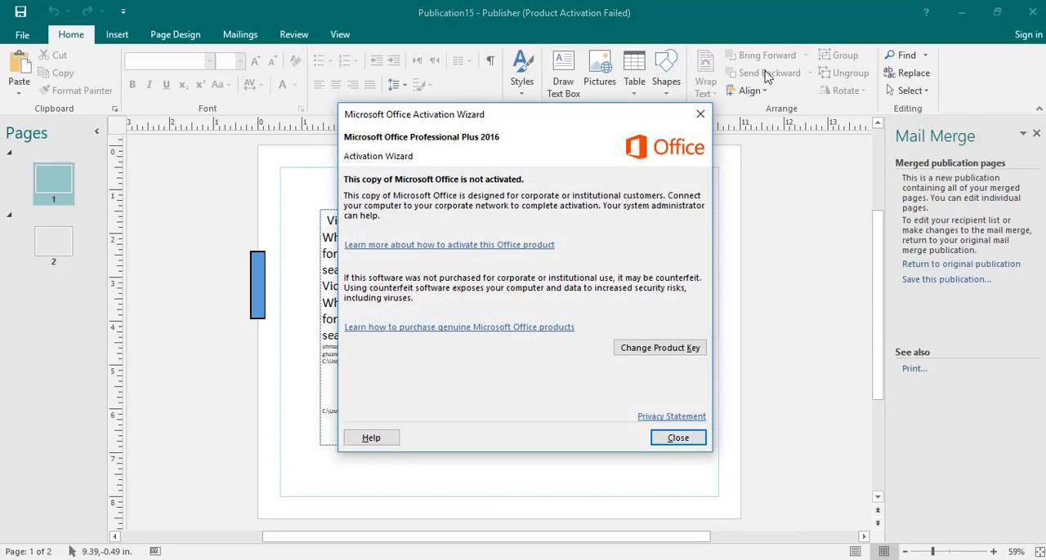
{"action": "left_click", "coordinate": [699, 118]}
{"action": "left_click", "coordinate": [54, 245]}
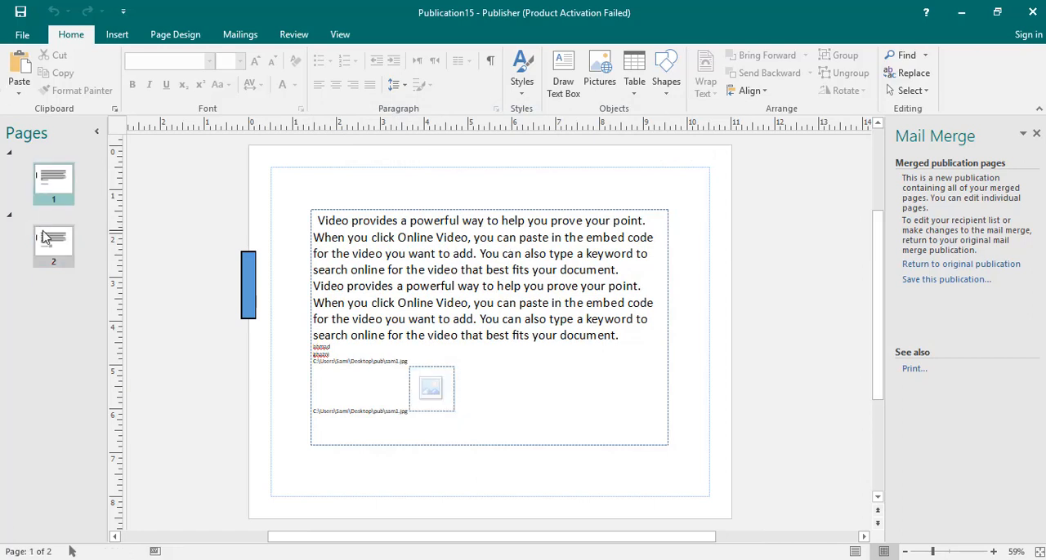
{"action": "left_click", "coordinate": [448, 389]}
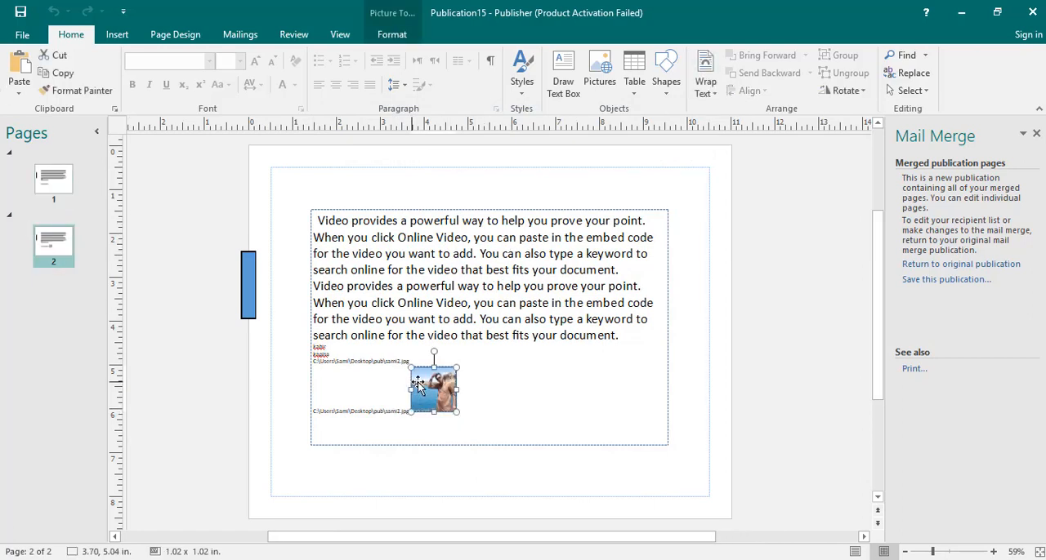
{"action": "left_click", "coordinate": [465, 373]}
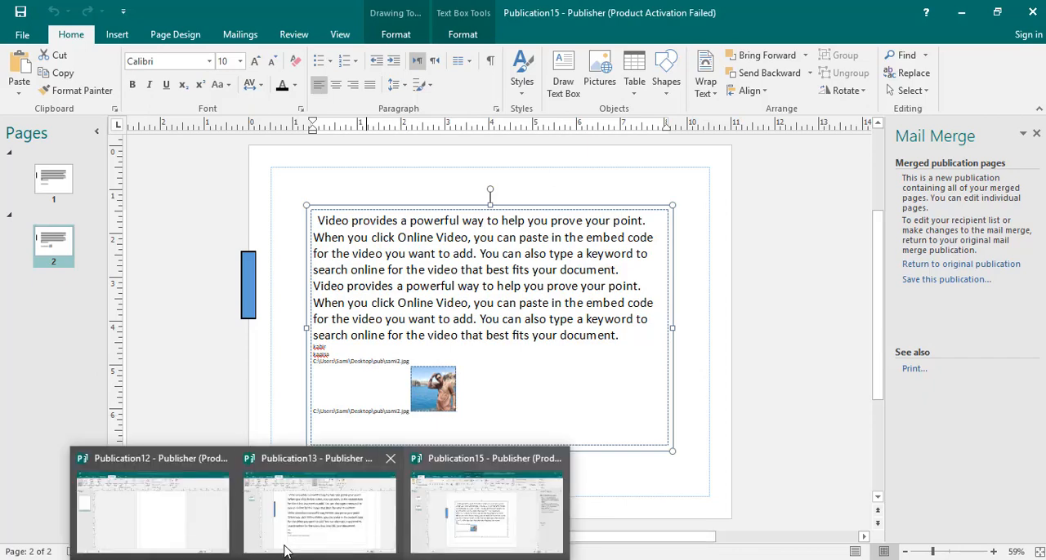
Return to the original Publication13, open the recipient list's print preview to examine its columns and records, and close it without printing
{"action": "left_click", "coordinate": [282, 549]}
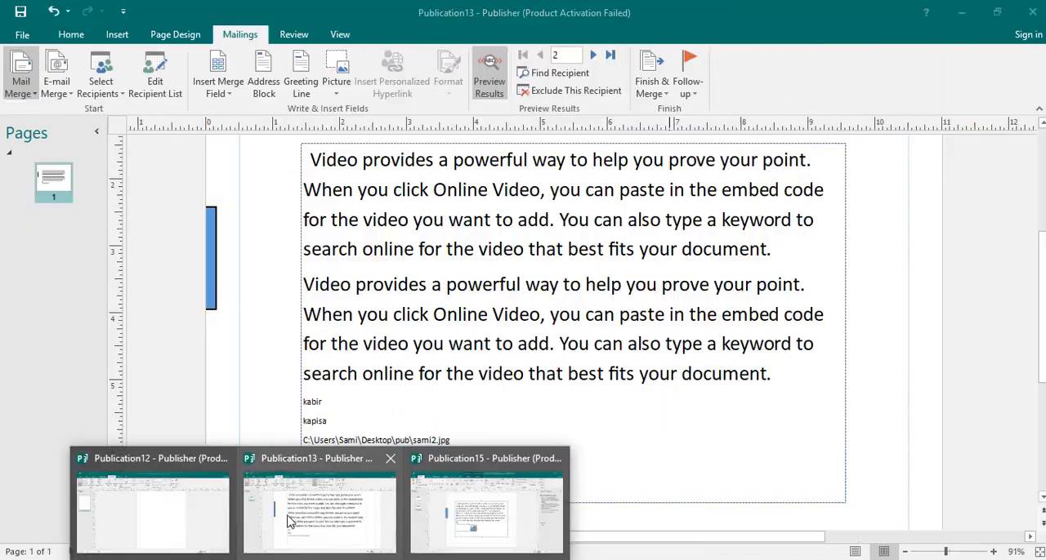
{"action": "left_click", "coordinate": [650, 92]}
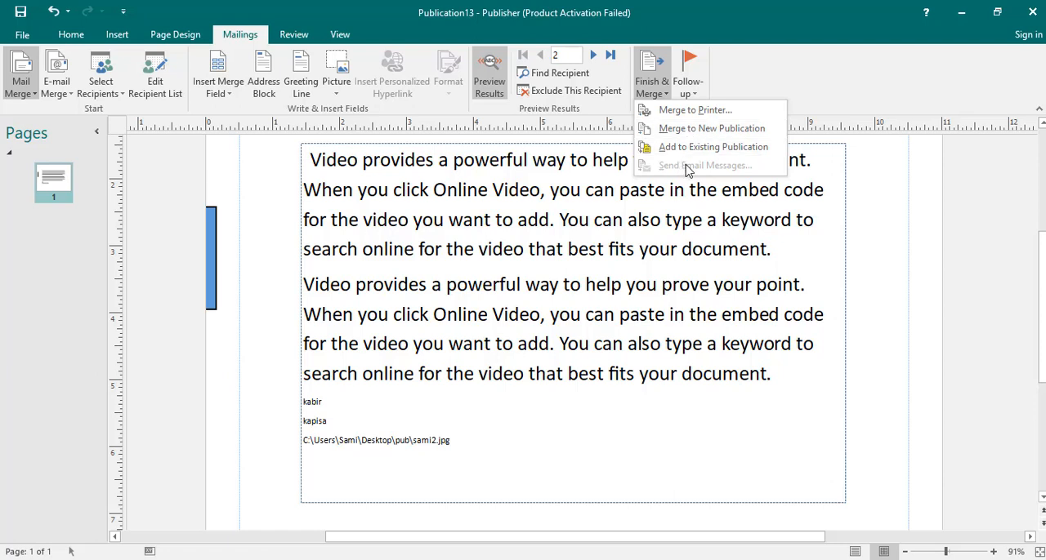
{"action": "left_click", "coordinate": [685, 92]}
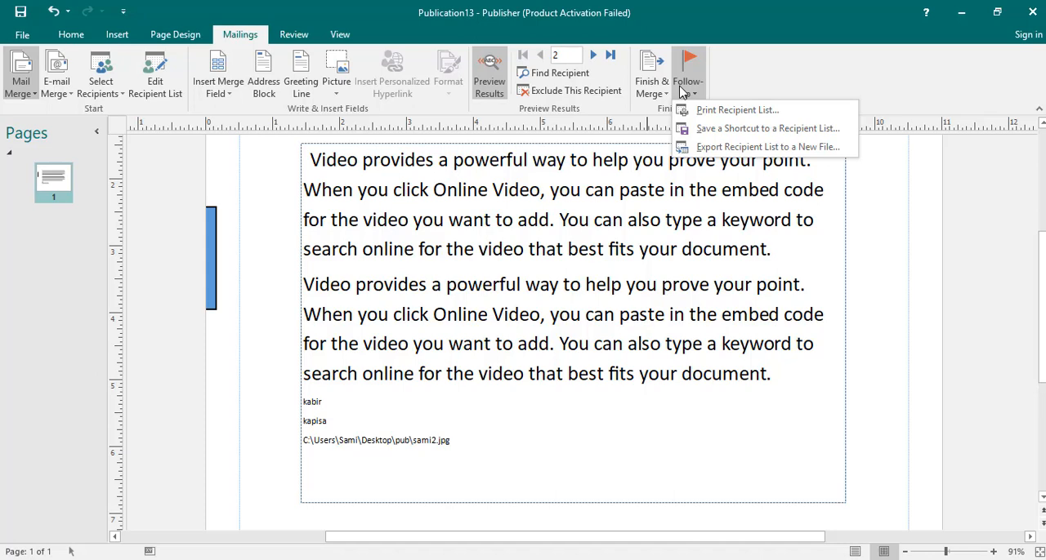
{"action": "left_click", "coordinate": [732, 111]}
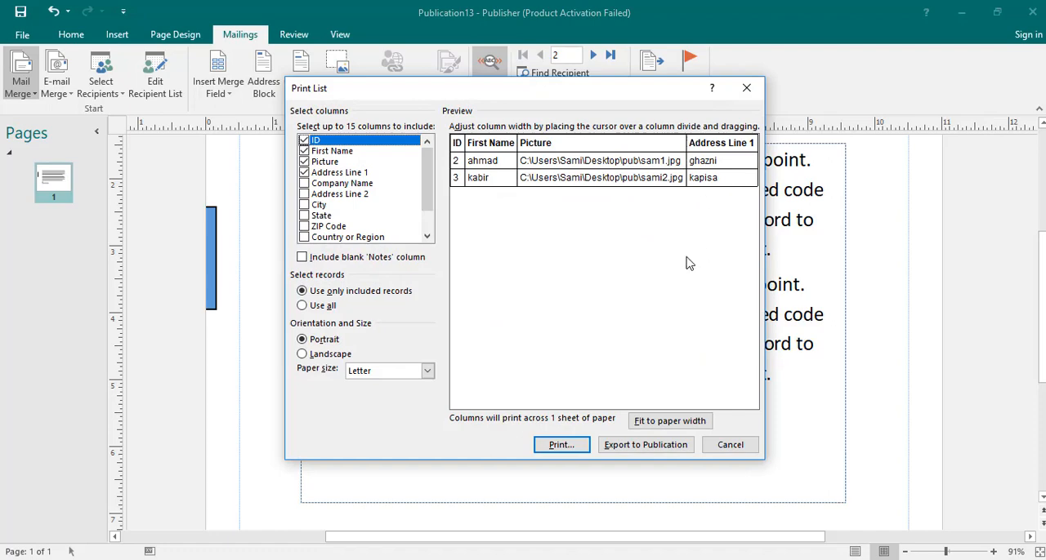
{"action": "left_click", "coordinate": [746, 88]}
Save a shortcut to the recipient list on the Desktop with the file name "my rece"
{"action": "left_click", "coordinate": [690, 88]}
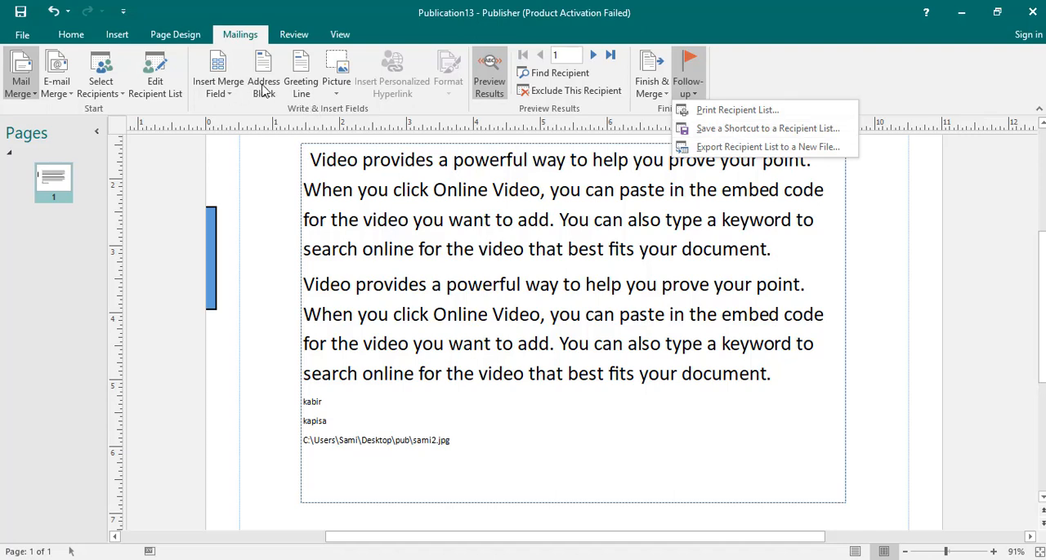
{"action": "left_click", "coordinate": [721, 132]}
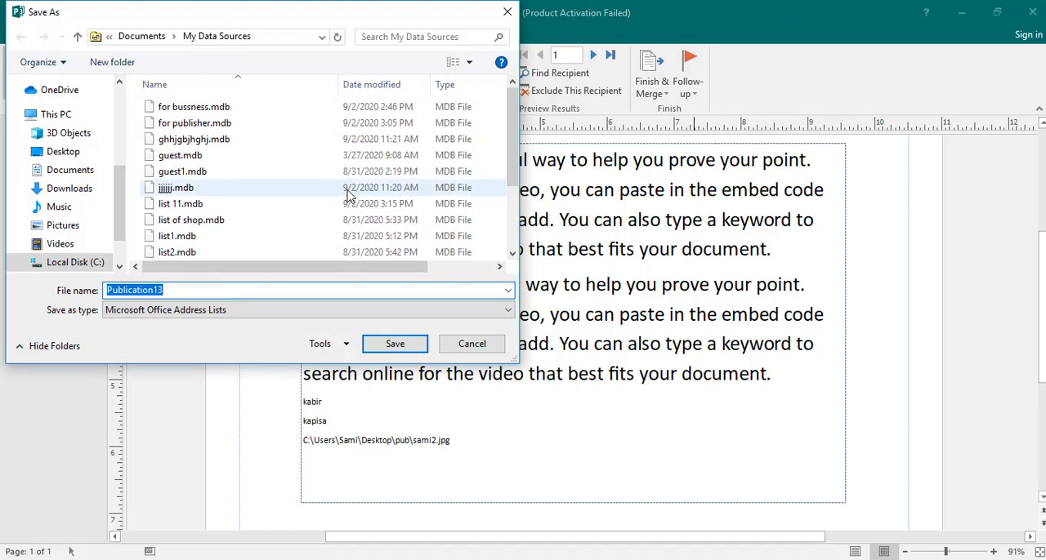
{"action": "type", "text": "m"}
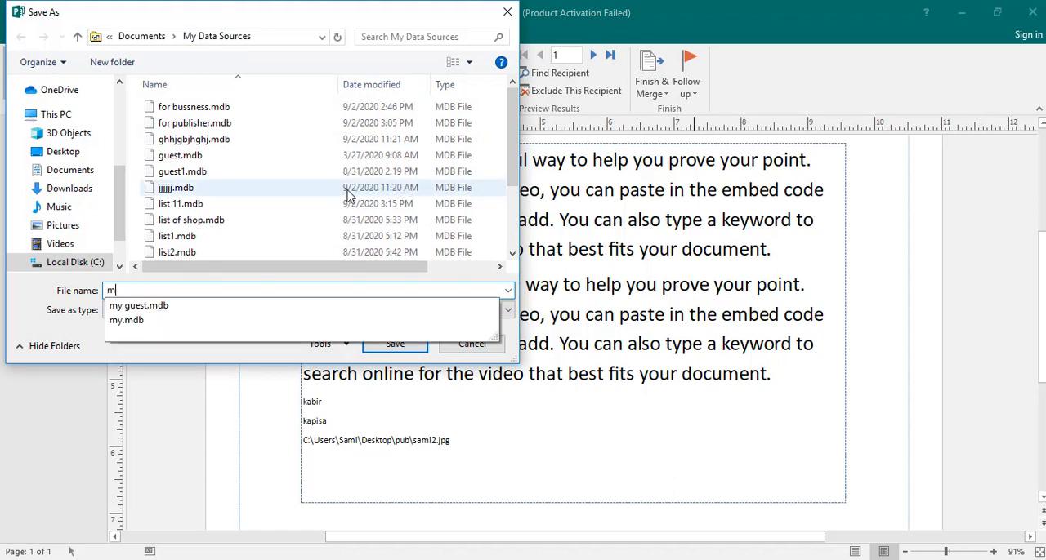
{"action": "type", "text": "y rece"}
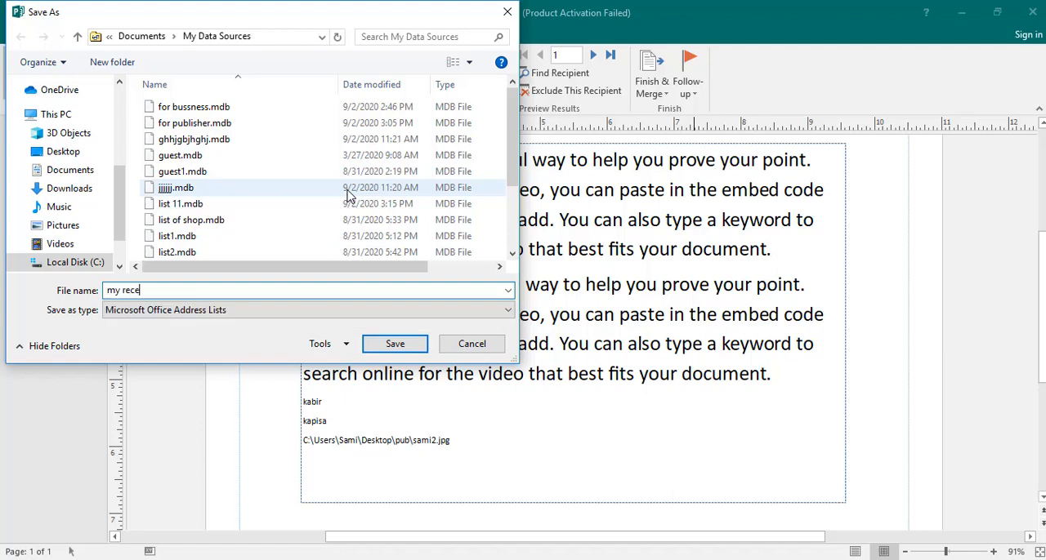
{"action": "left_click", "coordinate": [41, 152]}
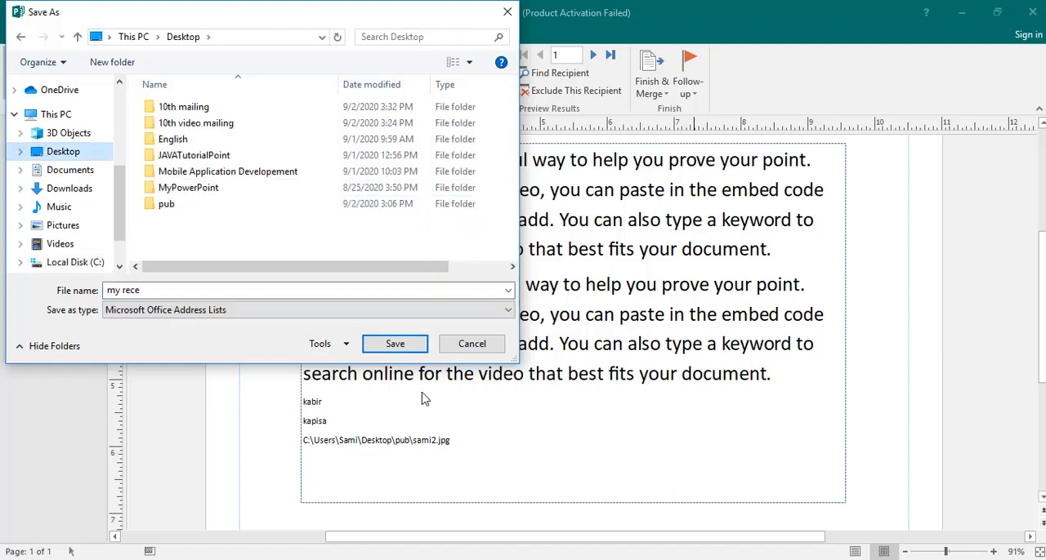
{"action": "left_click", "coordinate": [395, 344]}
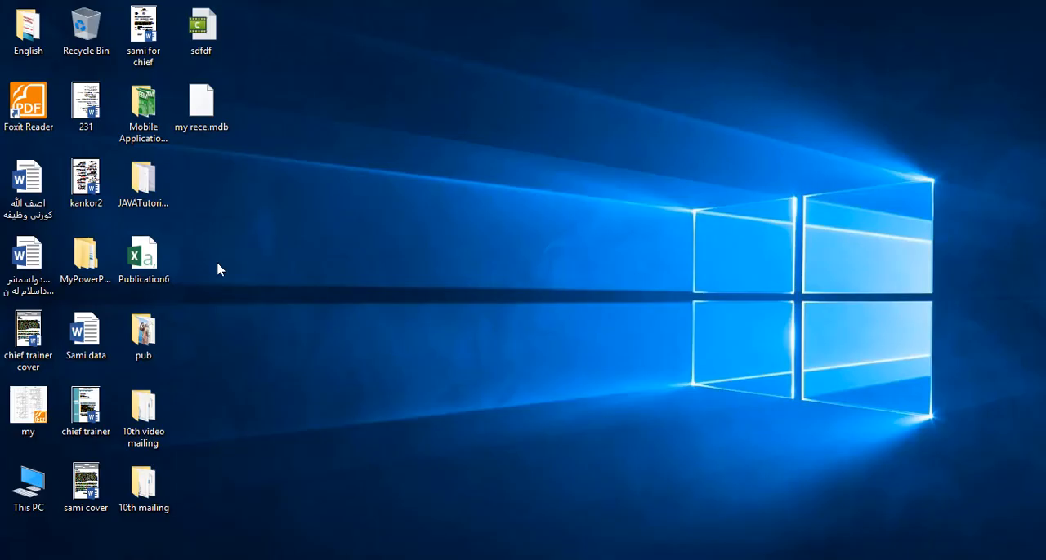
Try to open the saved my rece.mdb file from the desktop and dismiss the app chooser
{"action": "left_click", "coordinate": [202, 120]}
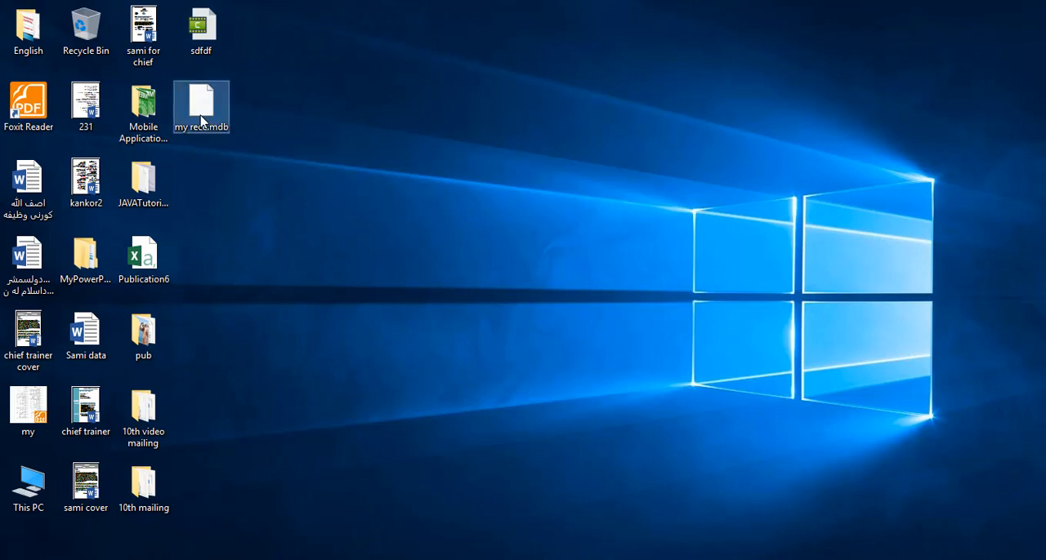
{"action": "double_click", "coordinate": [201, 121]}
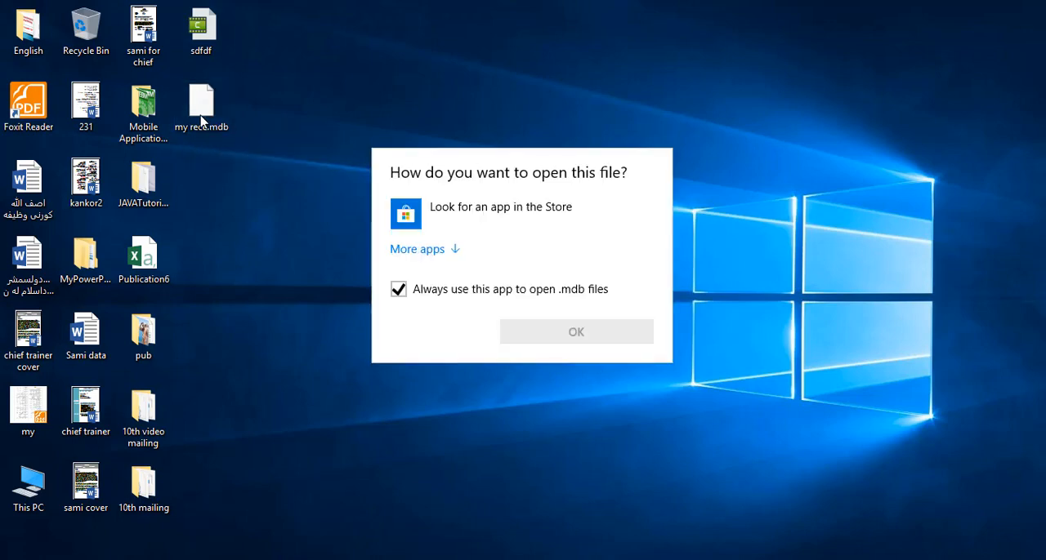
{"action": "key", "text": "Escape"}
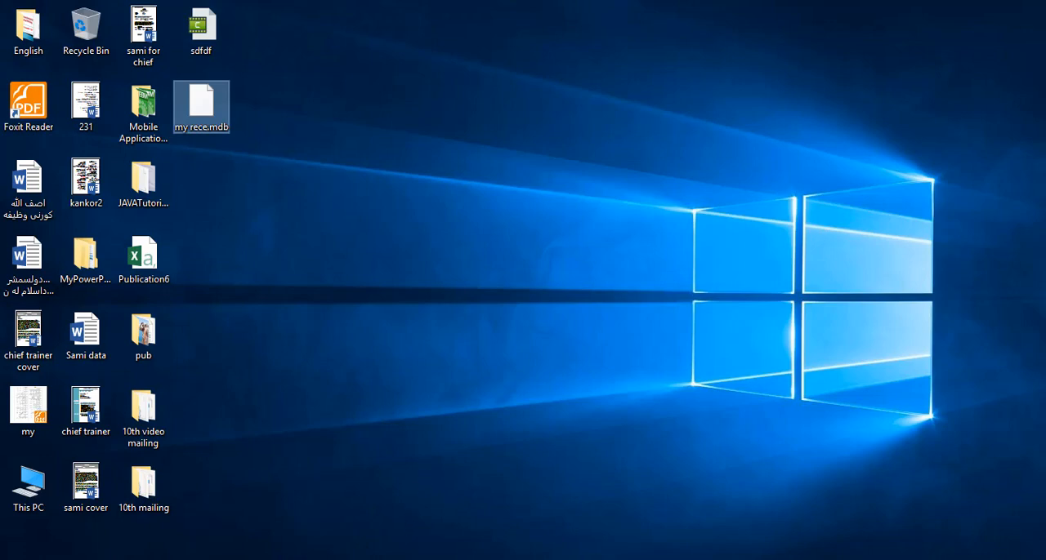
Switch to the merged Publication15 and insert "bb" into the word "search" in the last body text line on page 2
{"action": "left_click", "coordinate": [495, 504]}
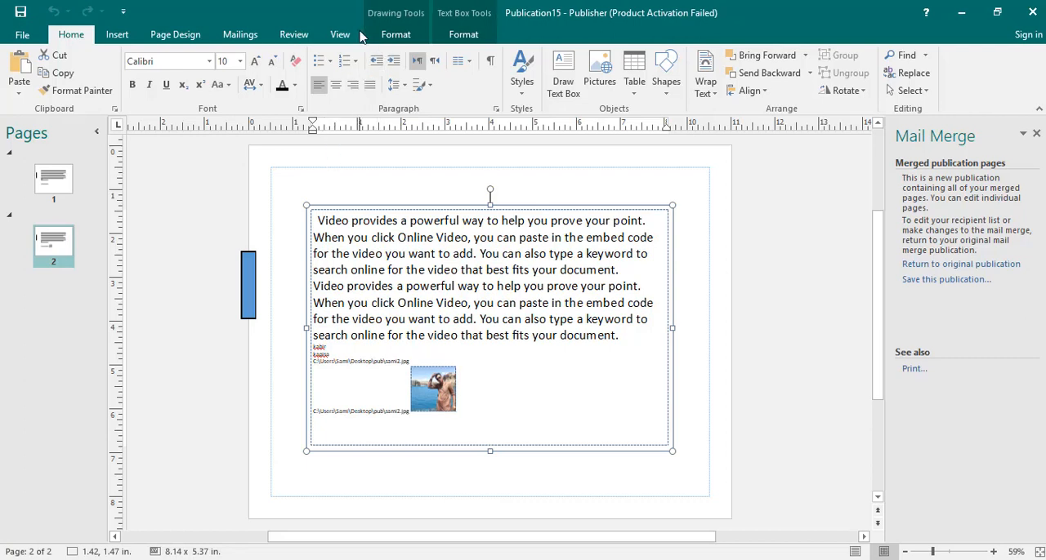
{"action": "left_click", "coordinate": [295, 36]}
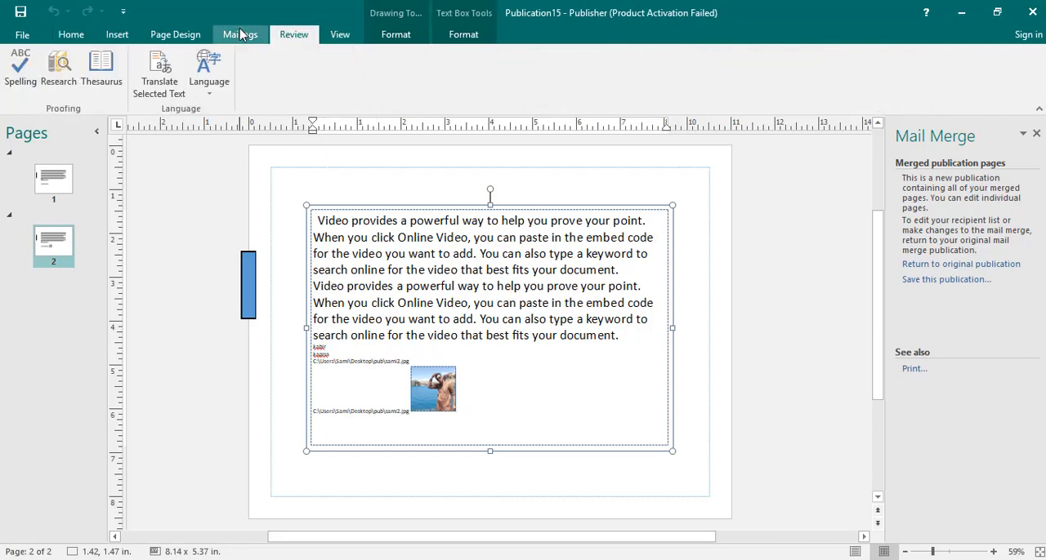
{"action": "left_click", "coordinate": [242, 35]}
{"action": "left_click", "coordinate": [293, 34]}
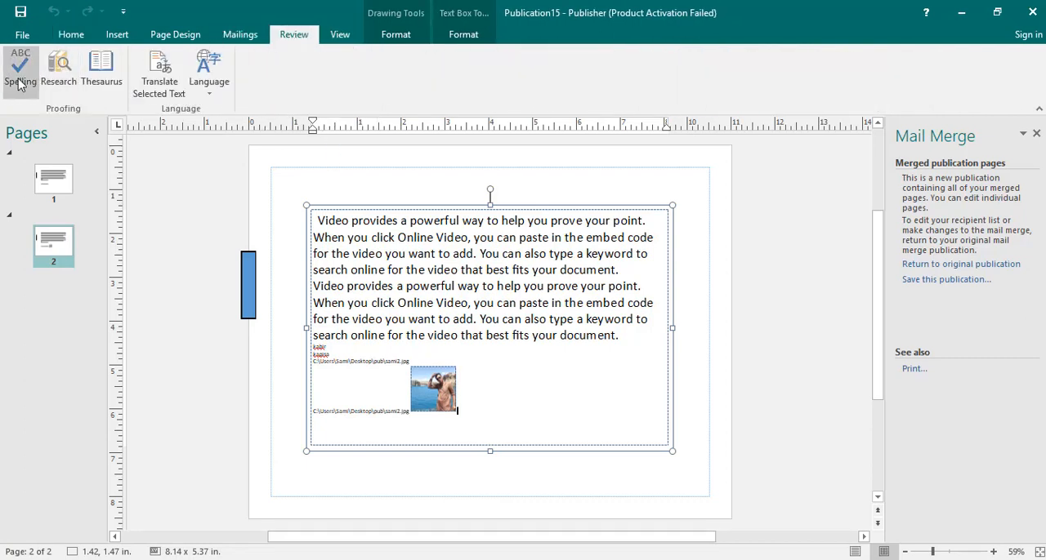
{"action": "left_click", "coordinate": [945, 553]}
{"action": "left_click", "coordinate": [954, 553]}
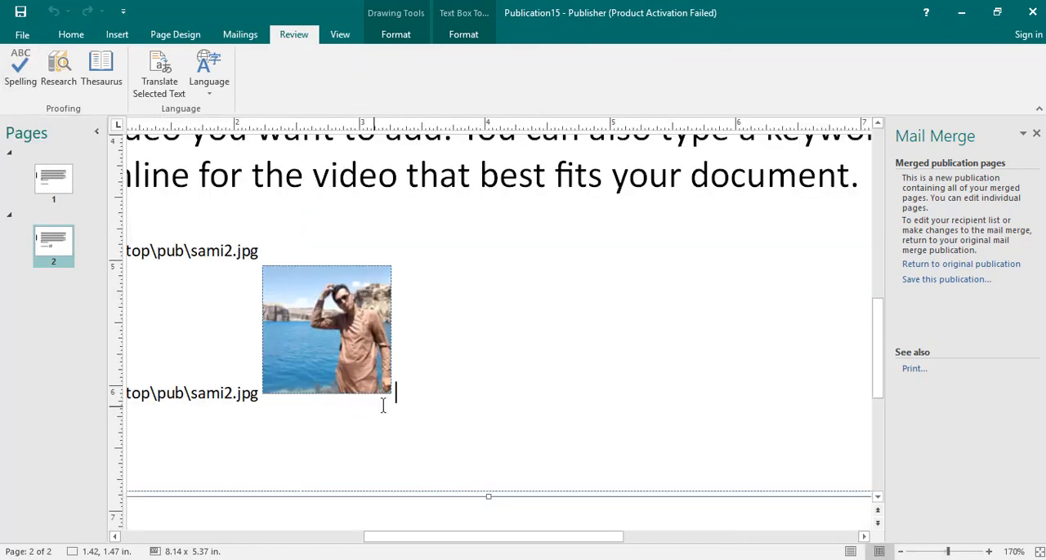
{"action": "left_click_drag", "start_coordinate": [498, 539], "coordinate": [317, 537]}
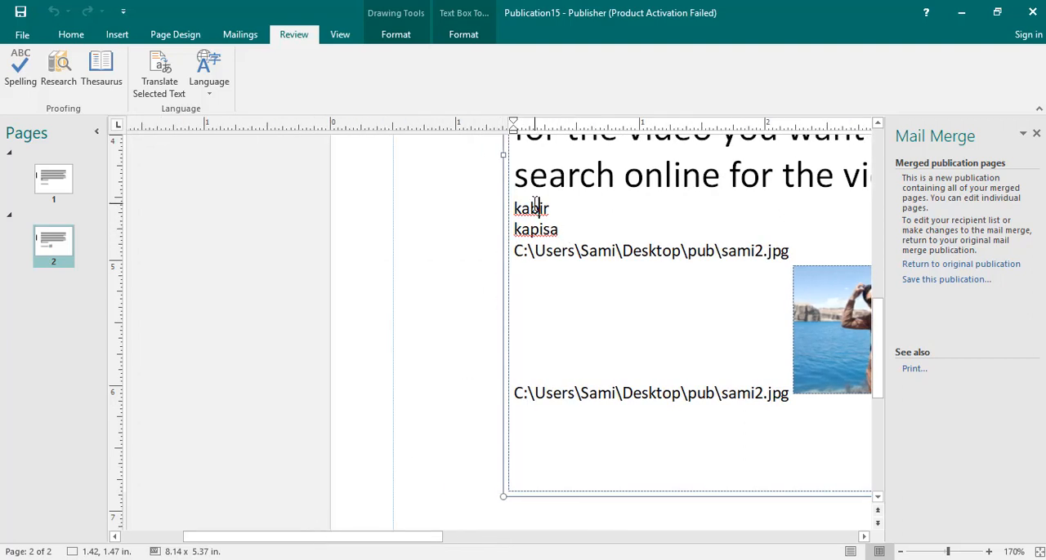
{"action": "type", "text": "bb"}
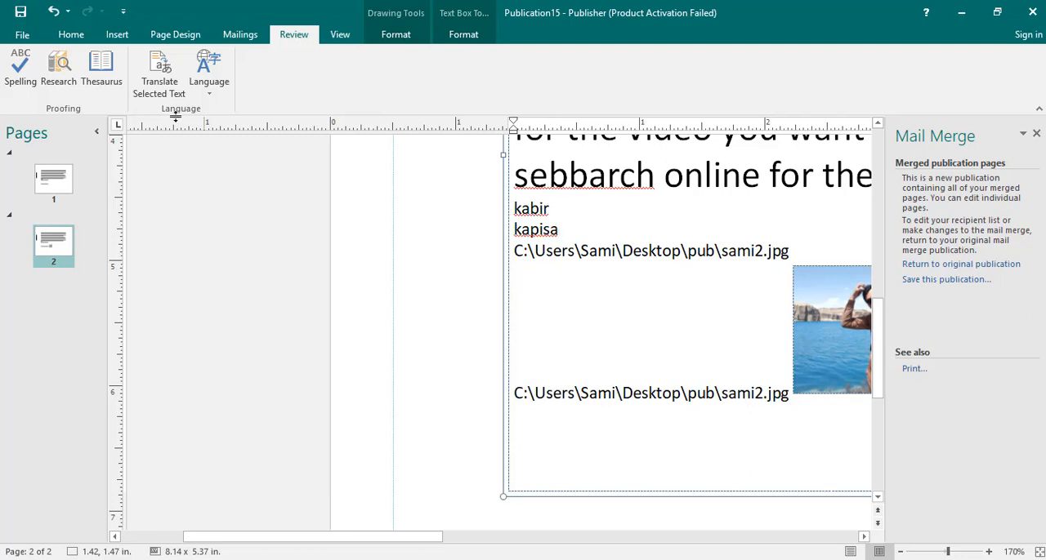
View the spelling suggestions for "sebbarch" and set the spelling checker to ignore all occurrences of the recipient's first name
{"action": "right_click", "coordinate": [548, 179]}
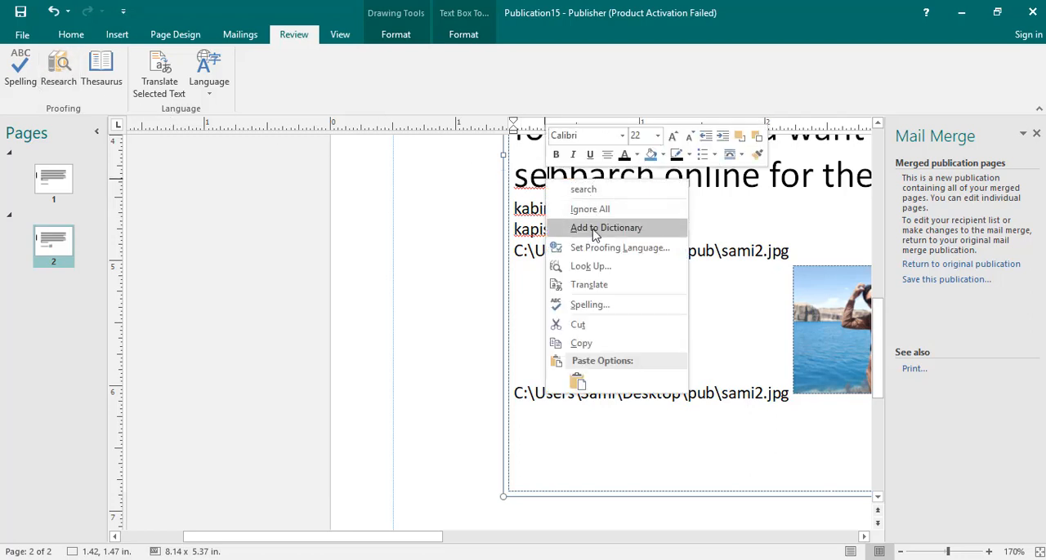
{"action": "left_click", "coordinate": [612, 174]}
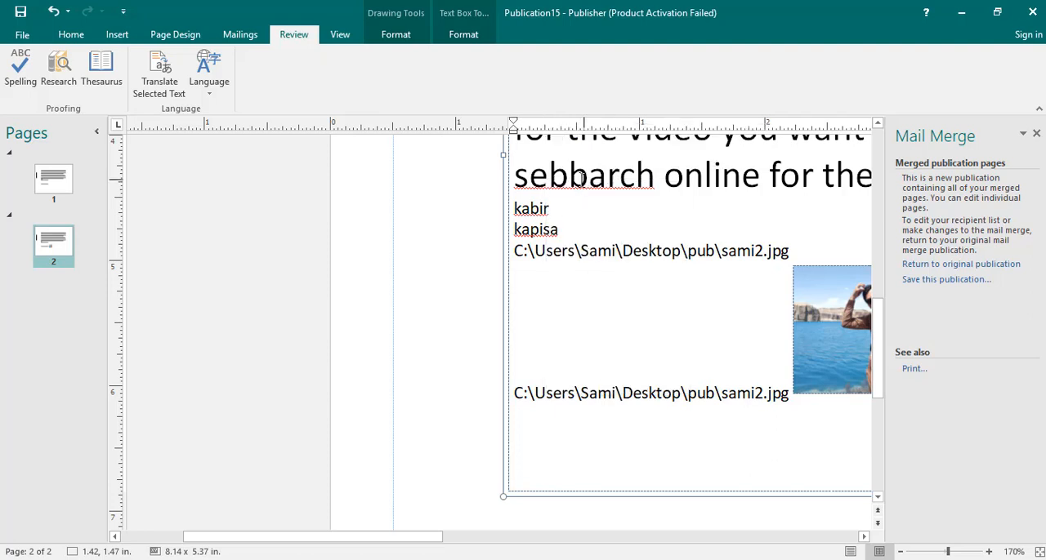
{"action": "right_click", "coordinate": [534, 206]}
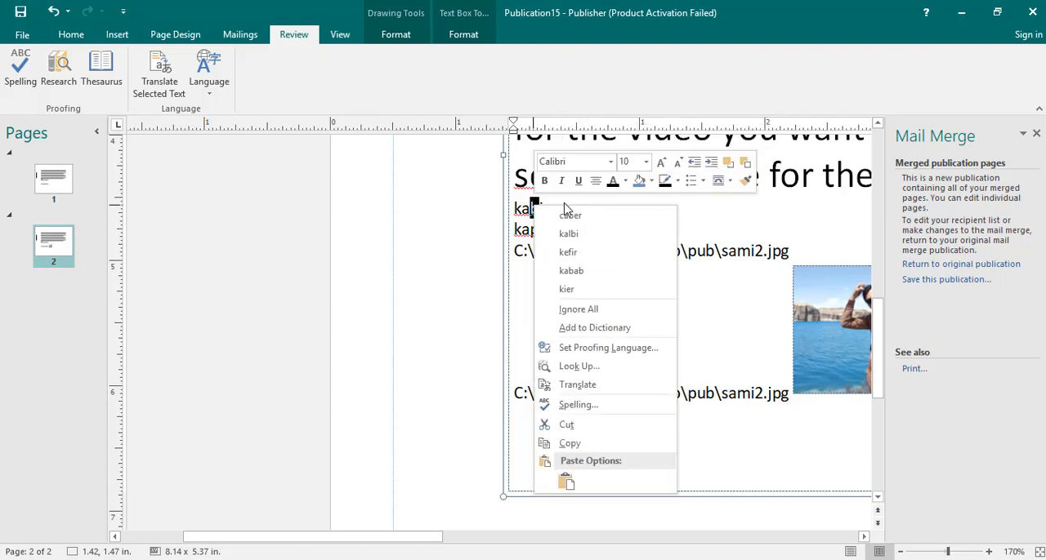
{"action": "left_click", "coordinate": [531, 210]}
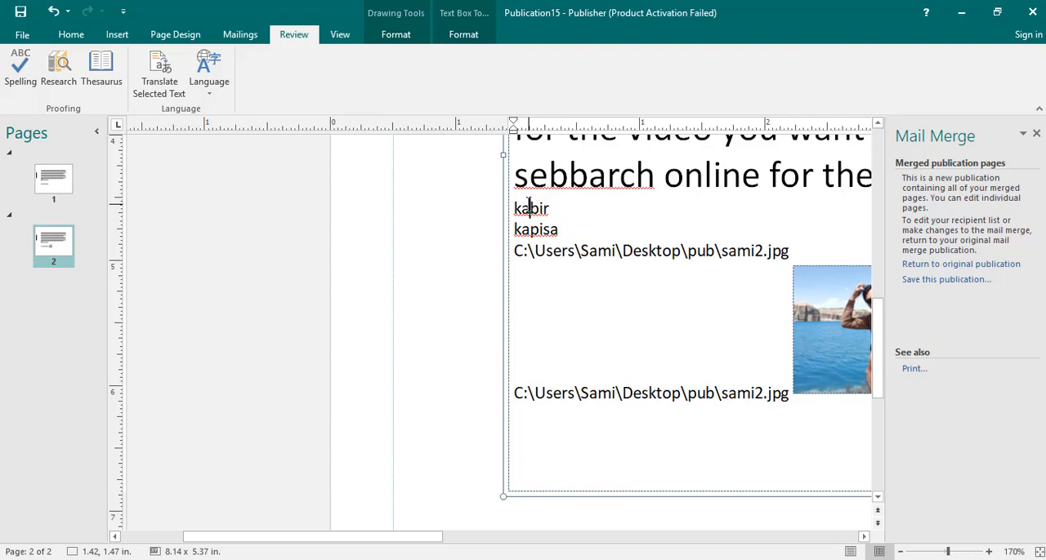
{"action": "right_click", "coordinate": [529, 208]}
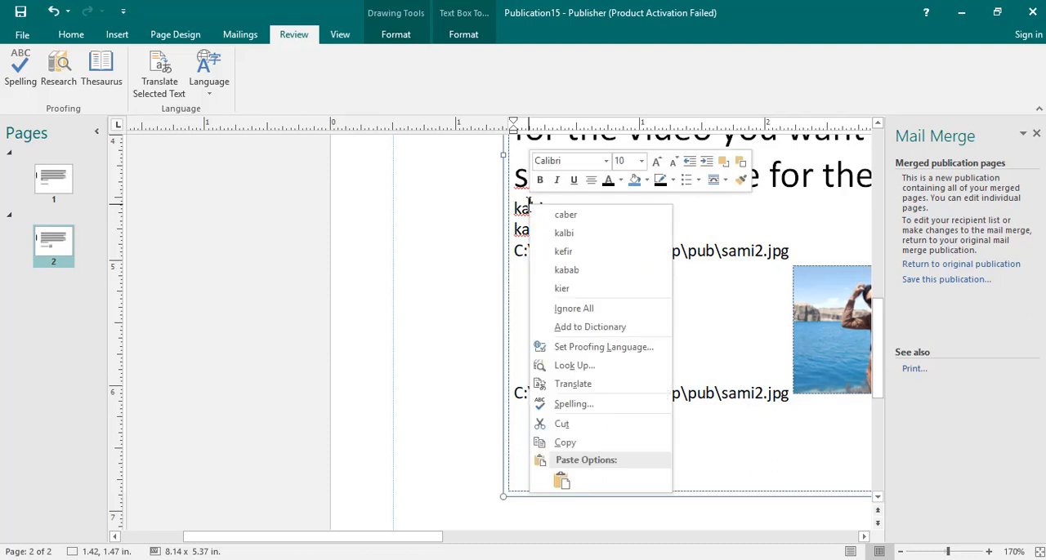
{"action": "left_click", "coordinate": [572, 314]}
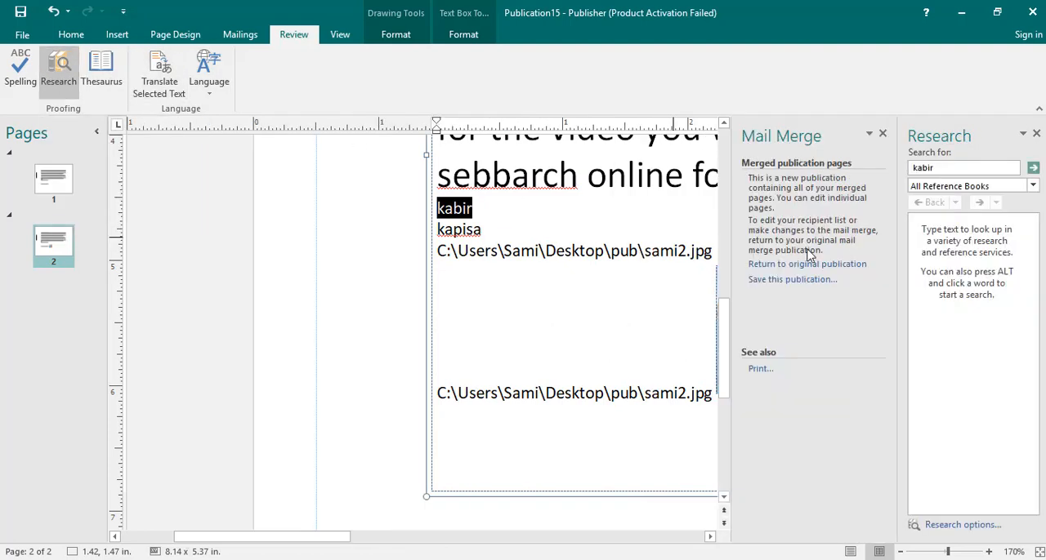
Look up the recipient's first name in the English (United Kingdom) thesaurus through Research, and close the research results
{"action": "left_click", "coordinate": [1033, 187]}
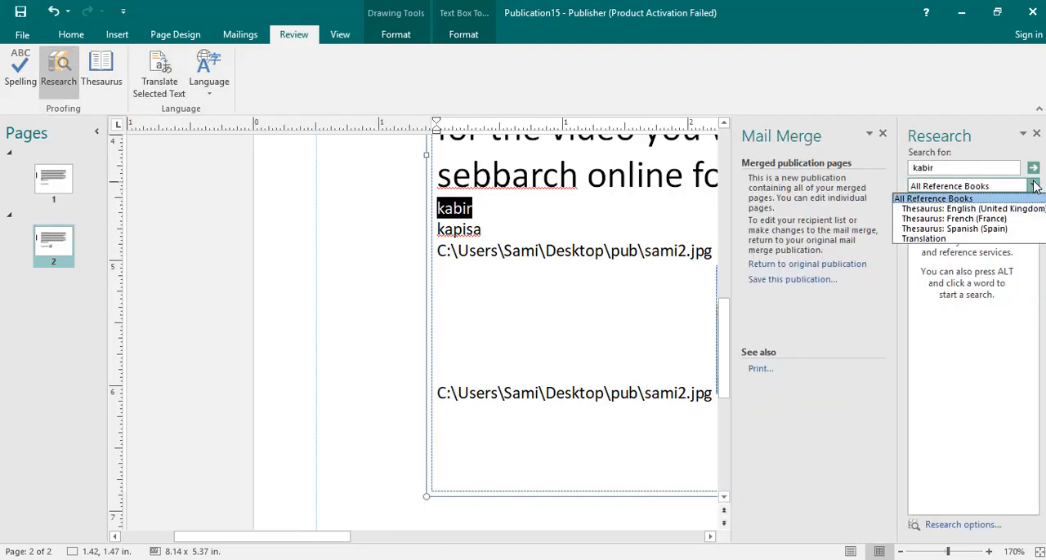
{"action": "left_click", "coordinate": [996, 209]}
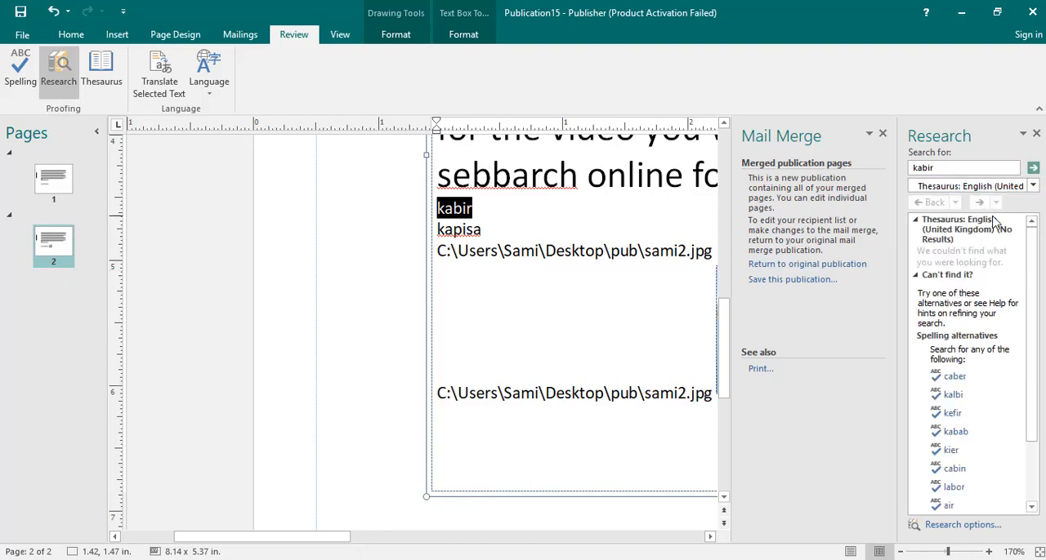
{"action": "left_click", "coordinate": [634, 174]}
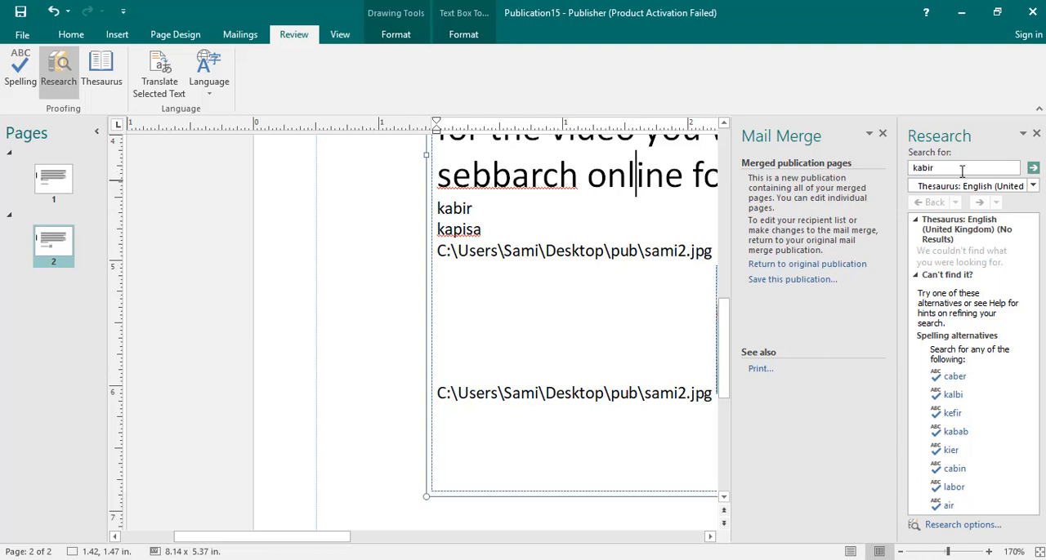
{"action": "left_click", "coordinate": [683, 175], "text": "shift"}
{"action": "left_click", "coordinate": [59, 73]}
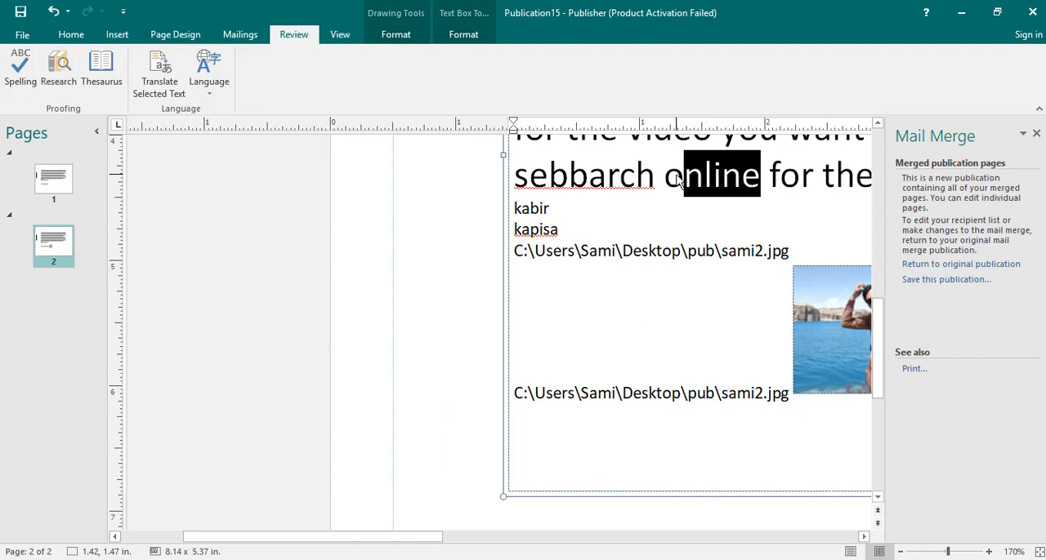
Research the word "online" in the English (United Kingdom) thesaurus reference and look up its synonyms with the Thesaurus
{"action": "left_click_drag", "start_coordinate": [665, 175], "coordinate": [760, 171]}
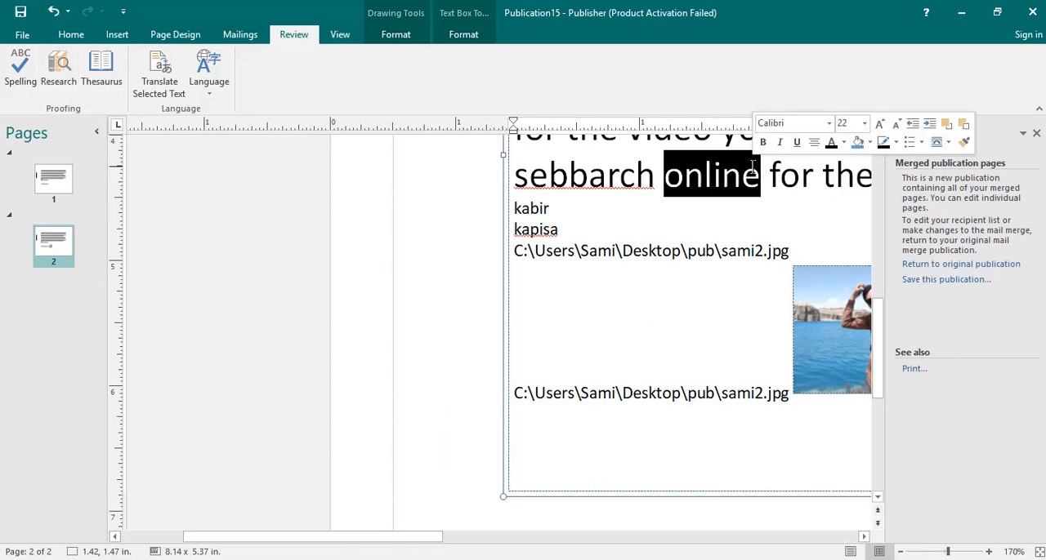
{"action": "left_click", "coordinate": [60, 78]}
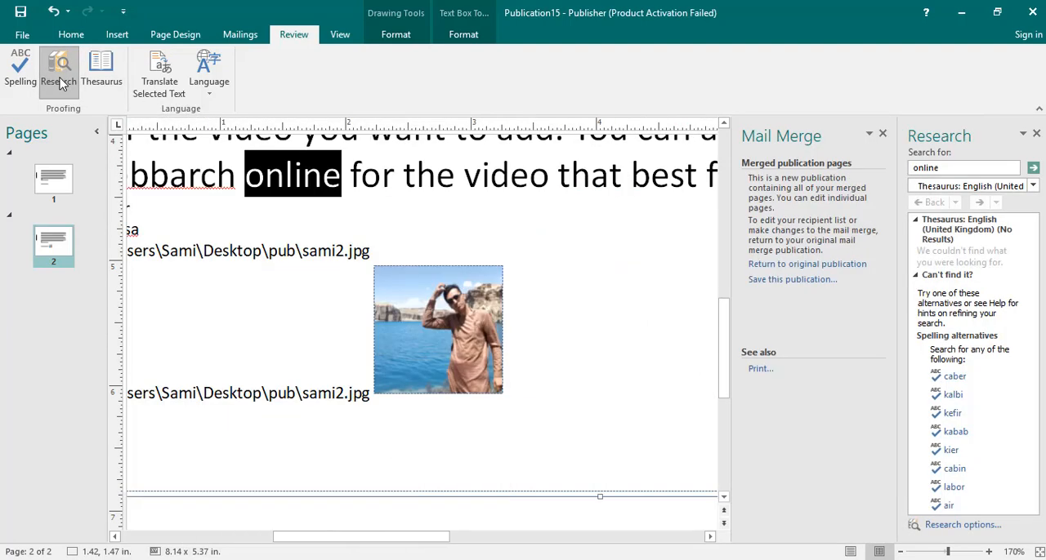
{"action": "left_click", "coordinate": [1032, 185]}
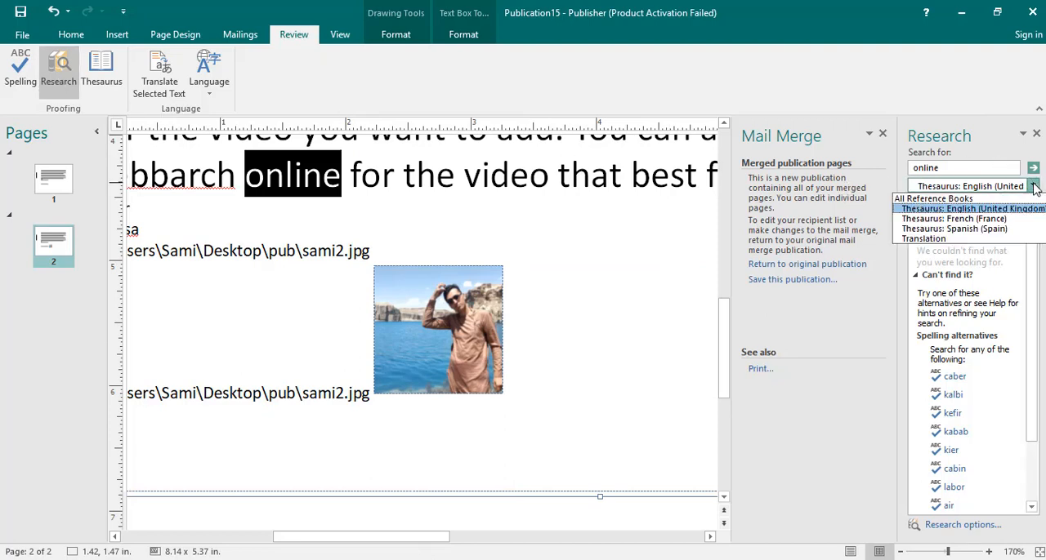
{"action": "left_click", "coordinate": [966, 209]}
{"action": "left_click", "coordinate": [1033, 185]}
{"action": "left_click", "coordinate": [1002, 214]}
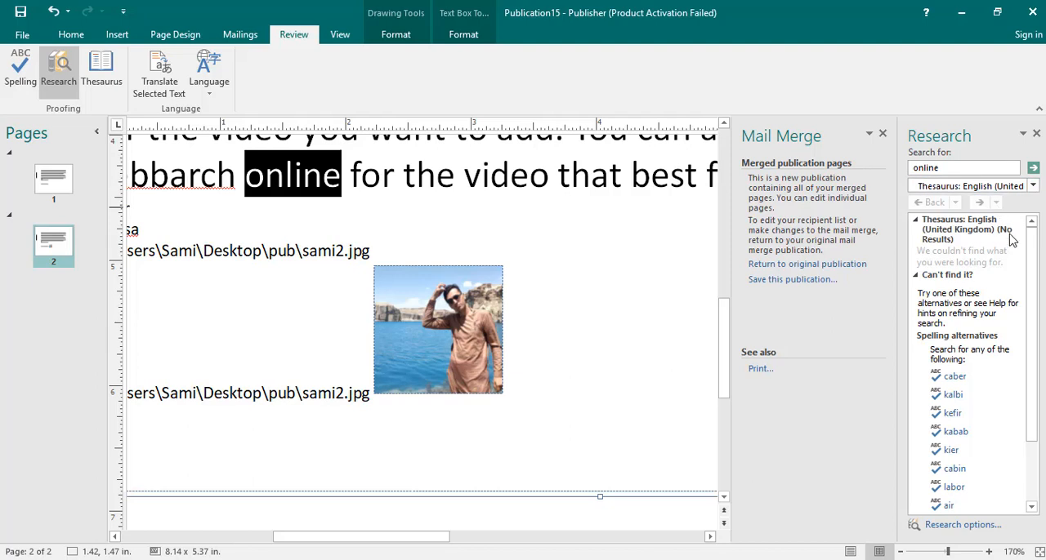
{"action": "scroll", "coordinate": [1029, 326], "scroll_direction": "down", "scroll_amount": 3}
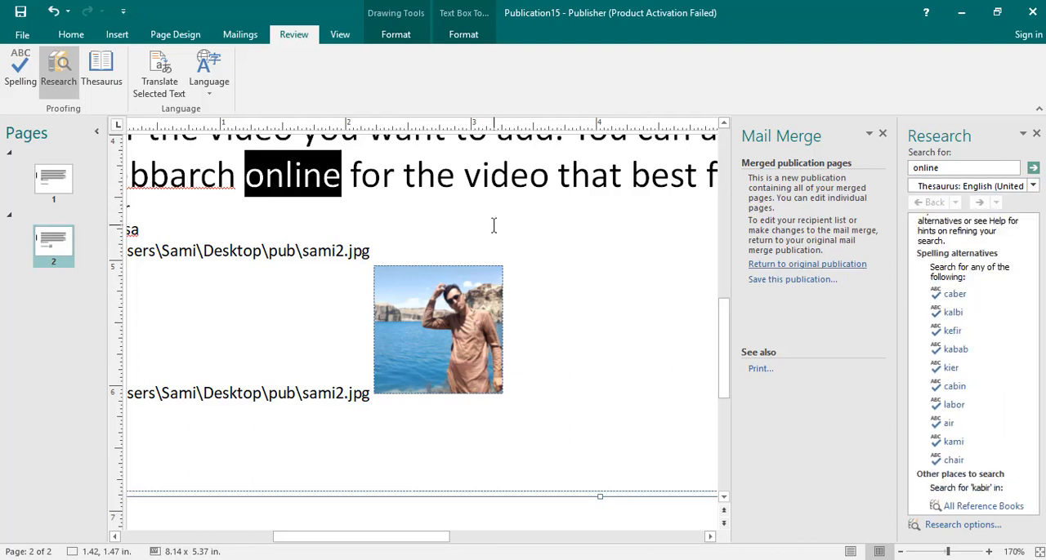
{"action": "left_click", "coordinate": [116, 74]}
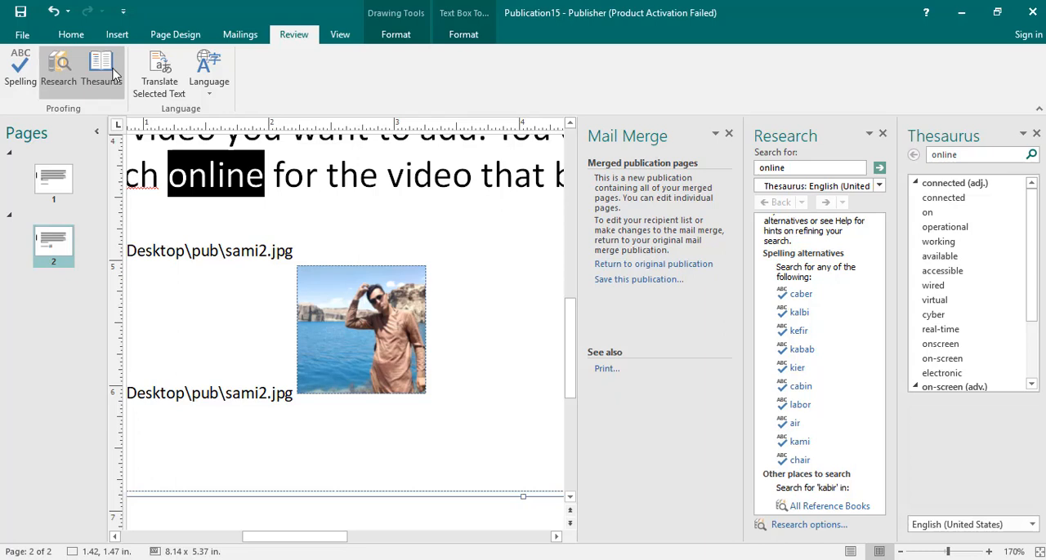
Select the letter "f" after "online" in the body text and translate it from English (United States) to French (France)
{"action": "left_click", "coordinate": [245, 174]}
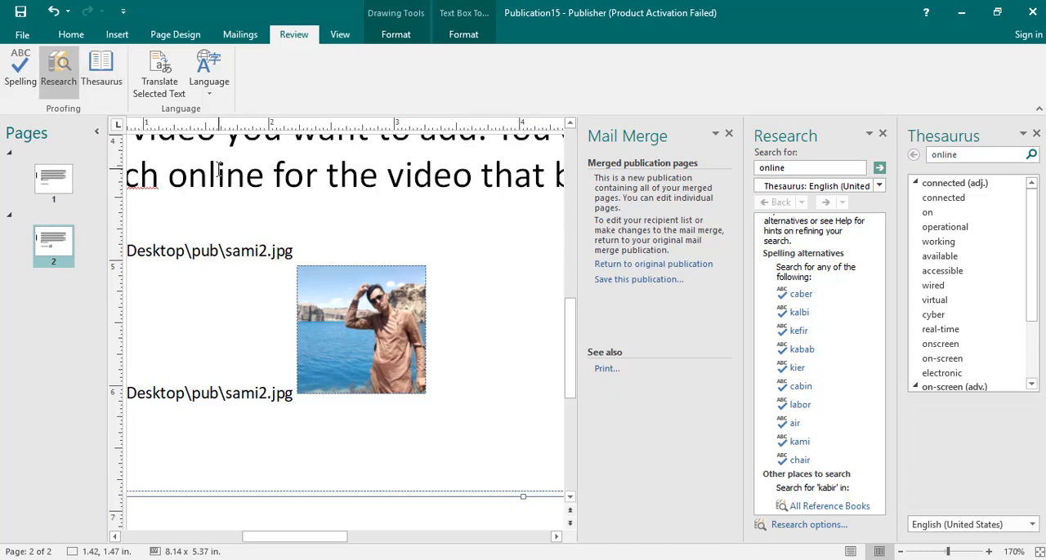
{"action": "left_click_drag", "start_coordinate": [260, 175], "coordinate": [167, 175]}
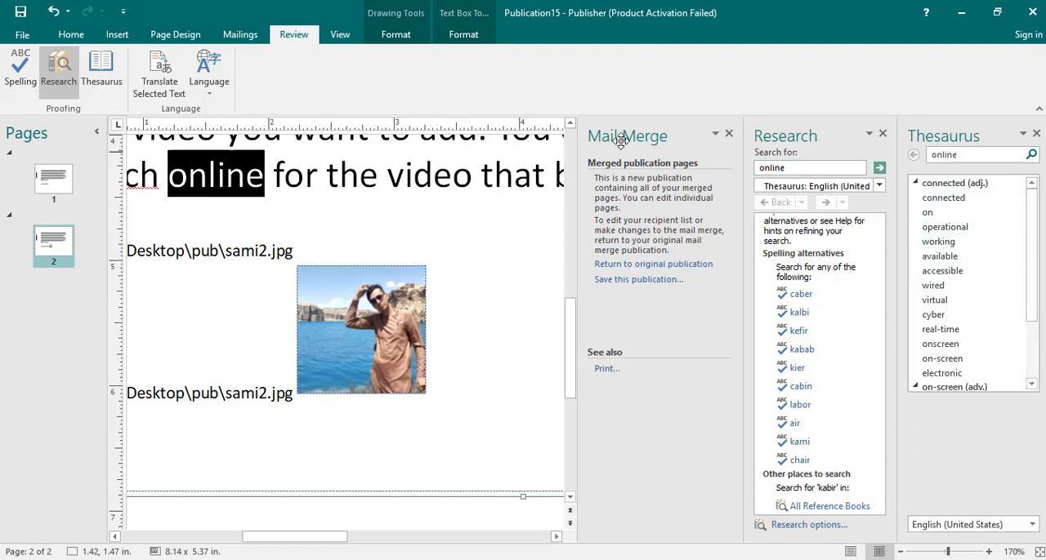
{"action": "left_click_drag", "start_coordinate": [285, 182], "coordinate": [277, 184]}
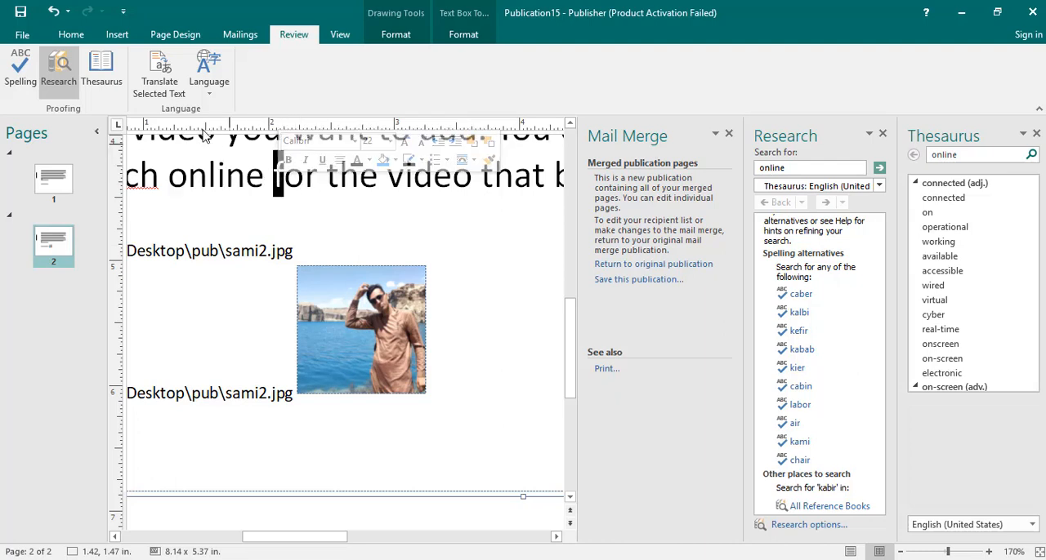
{"action": "left_click", "coordinate": [159, 75]}
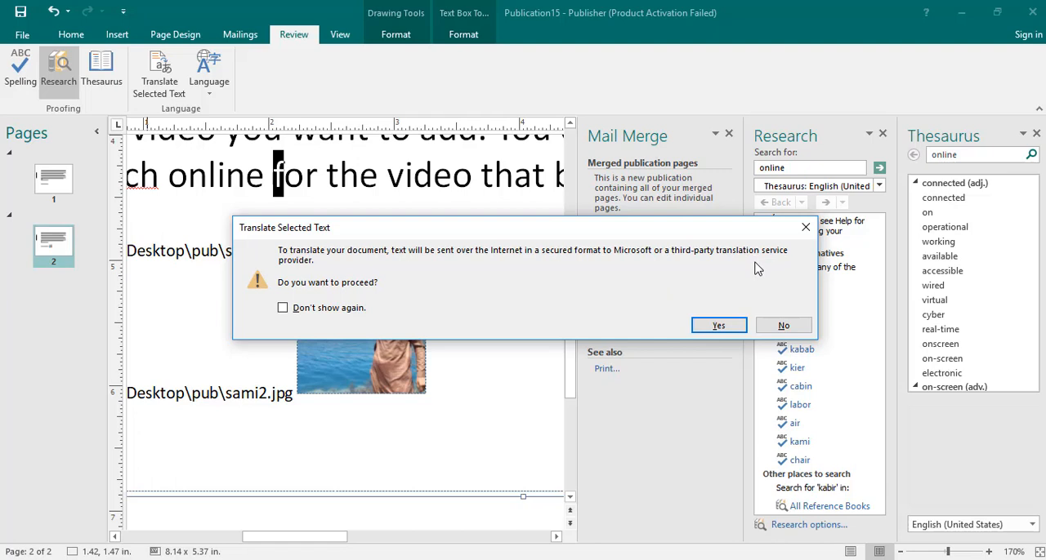
{"action": "left_click", "coordinate": [783, 323]}
Run the spelling check on the page 2 text and close it without applying a correction
{"action": "left_click", "coordinate": [218, 90]}
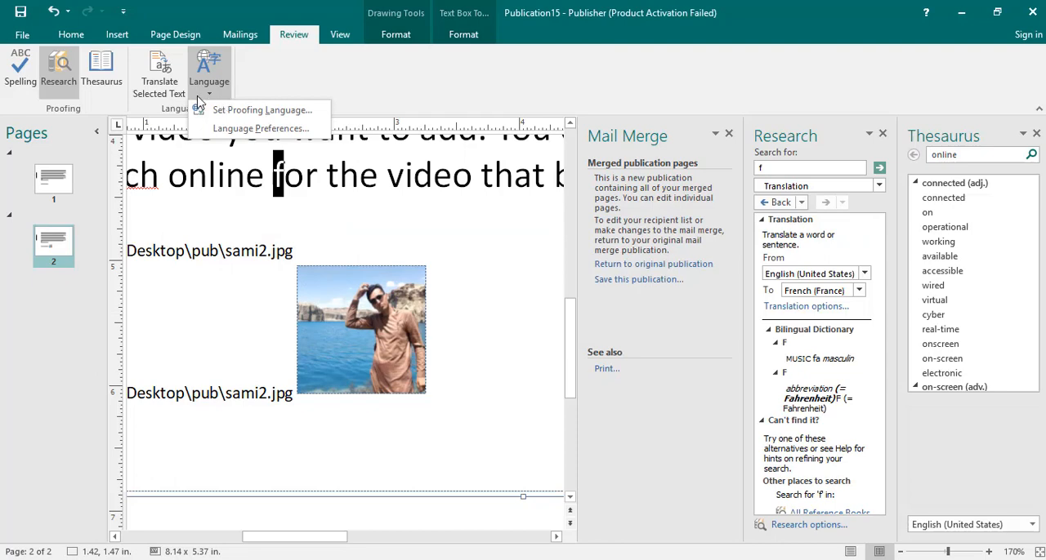
{"action": "left_click", "coordinate": [18, 82]}
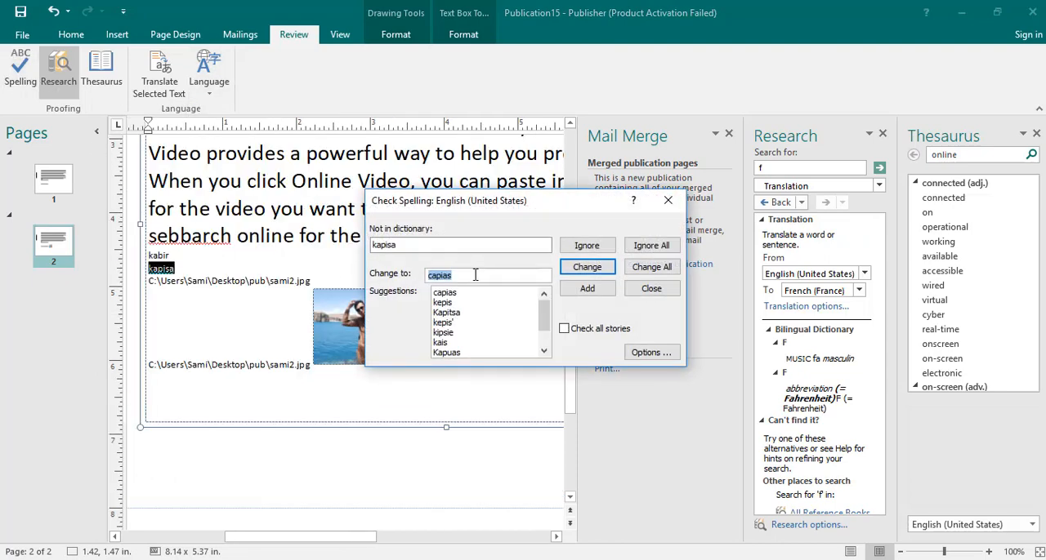
{"action": "left_click", "coordinate": [667, 200]}
View the proofing languages available for the selected text and cancel the language selection
{"action": "left_click", "coordinate": [219, 86]}
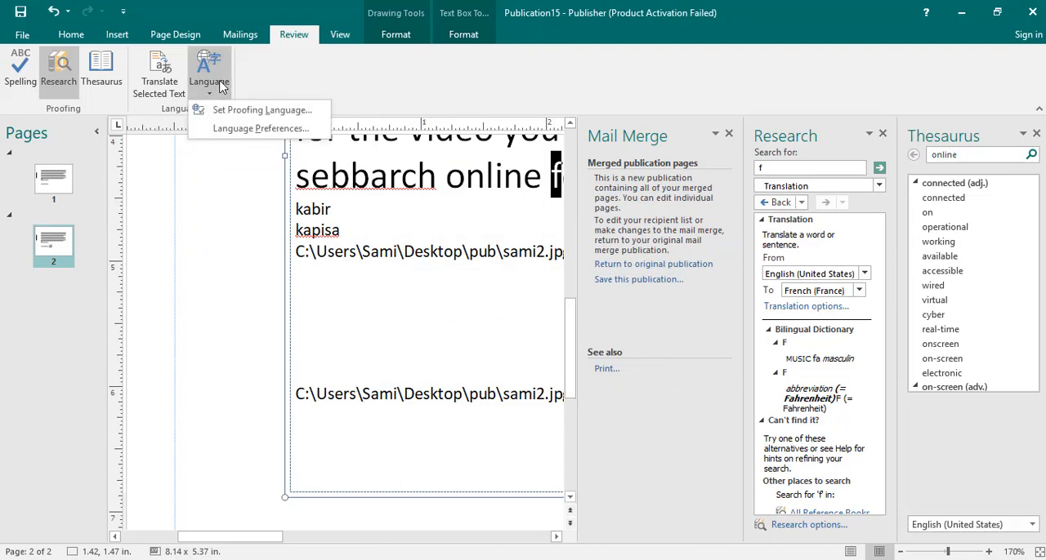
{"action": "left_click", "coordinate": [229, 109]}
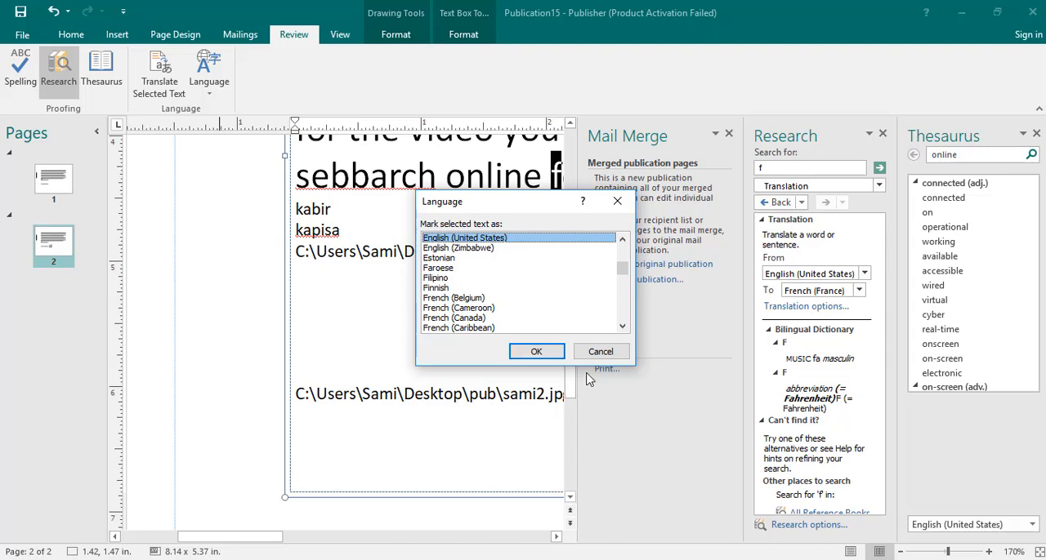
{"action": "left_click", "coordinate": [601, 352]}
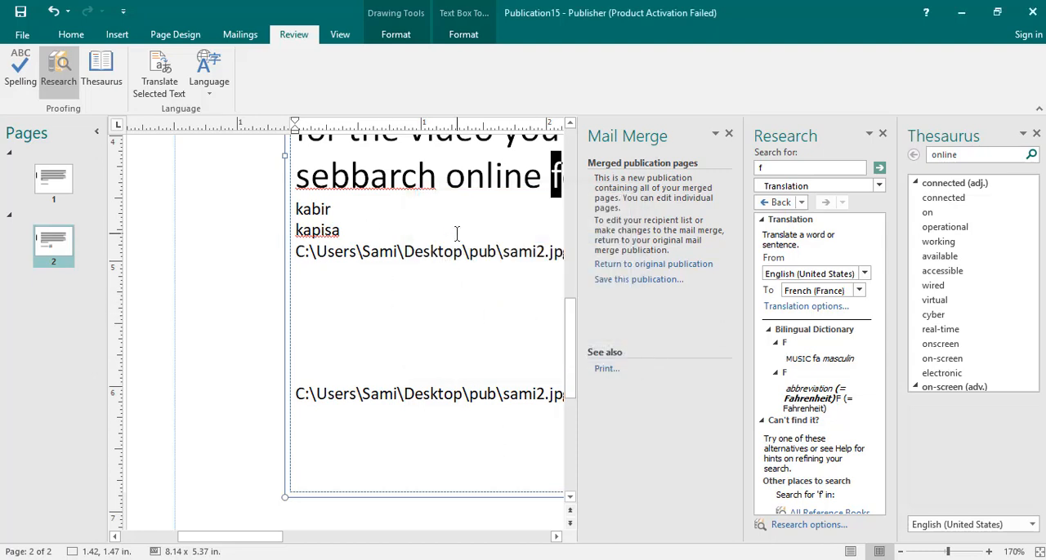
Close the Research, Thesaurus and Mail Merge panes to free the workspace around the page
{"action": "left_click", "coordinate": [882, 134]}
{"action": "left_click", "coordinate": [1035, 134]}
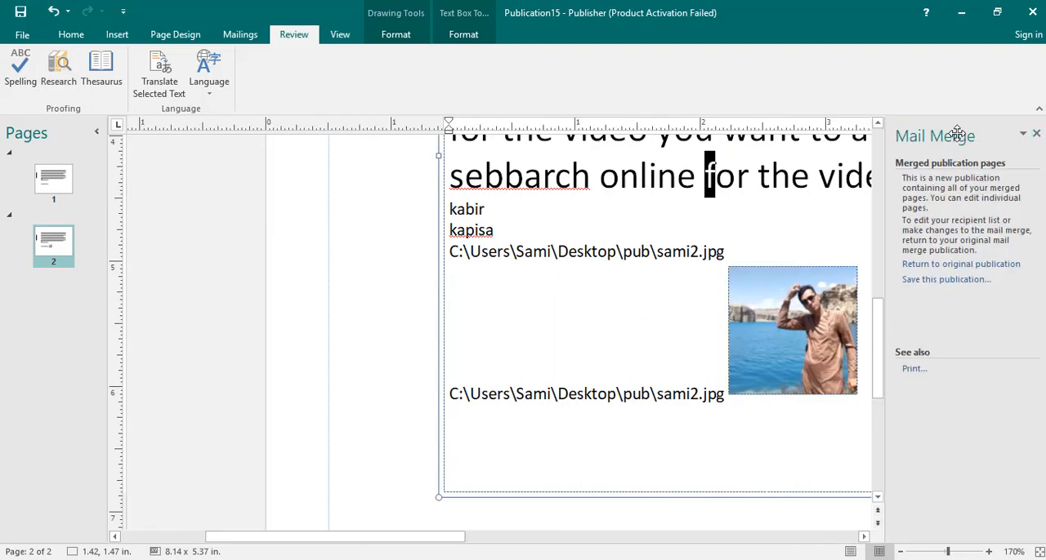
{"action": "left_click", "coordinate": [1036, 134]}
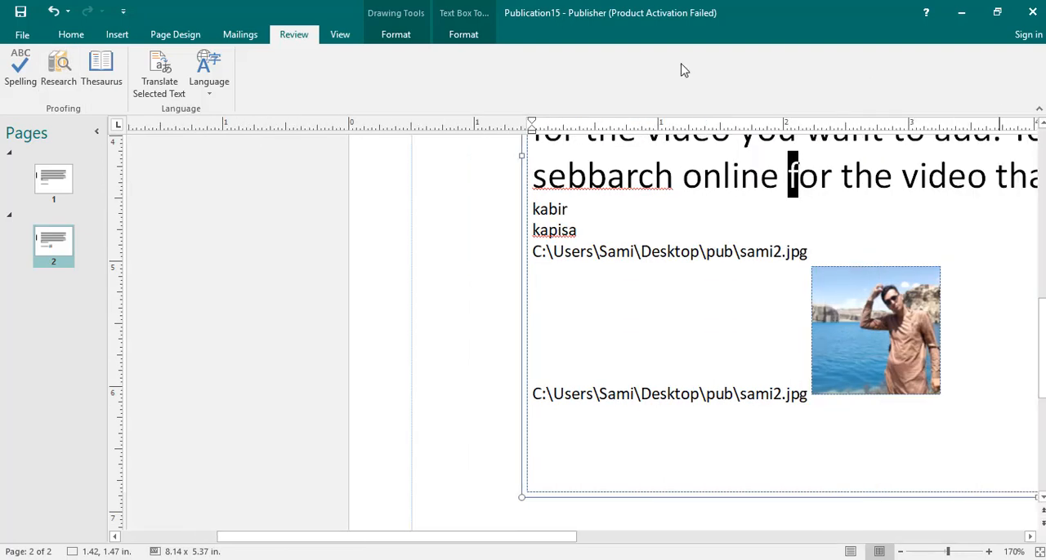
Show the view, layout and zoom commands, and open the general Publisher Options
{"action": "left_click", "coordinate": [339, 35]}
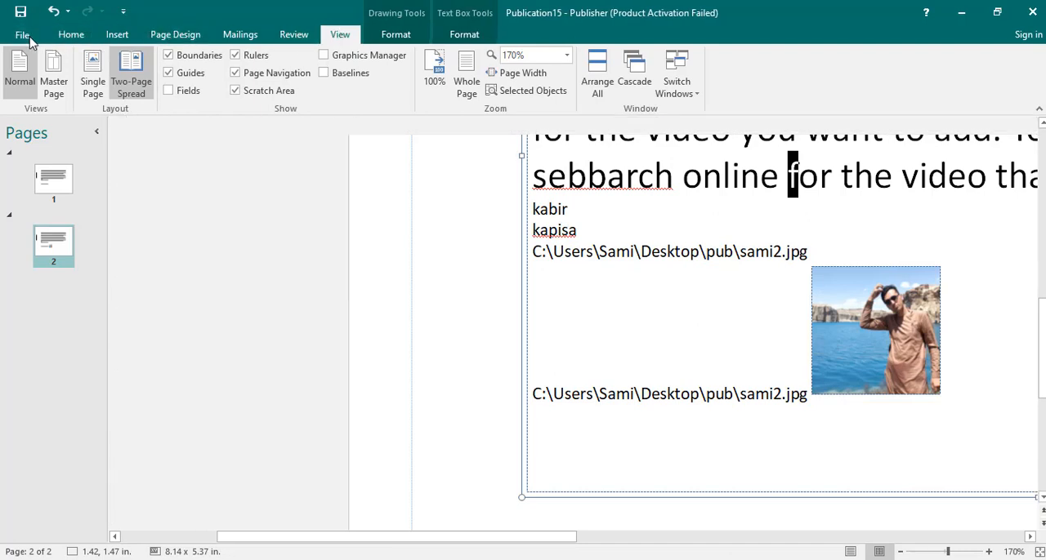
{"action": "left_click", "coordinate": [31, 38]}
{"action": "left_click", "coordinate": [44, 394]}
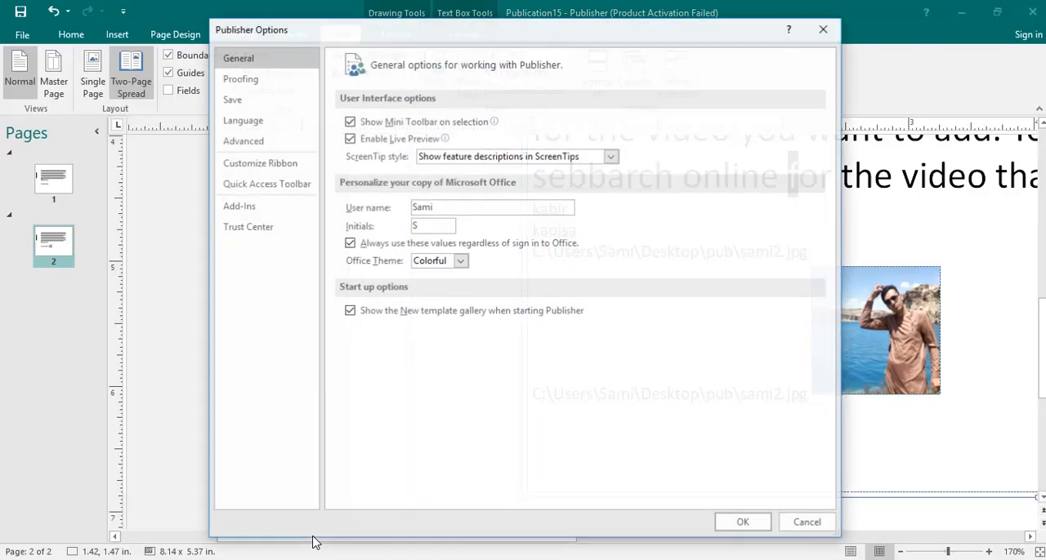